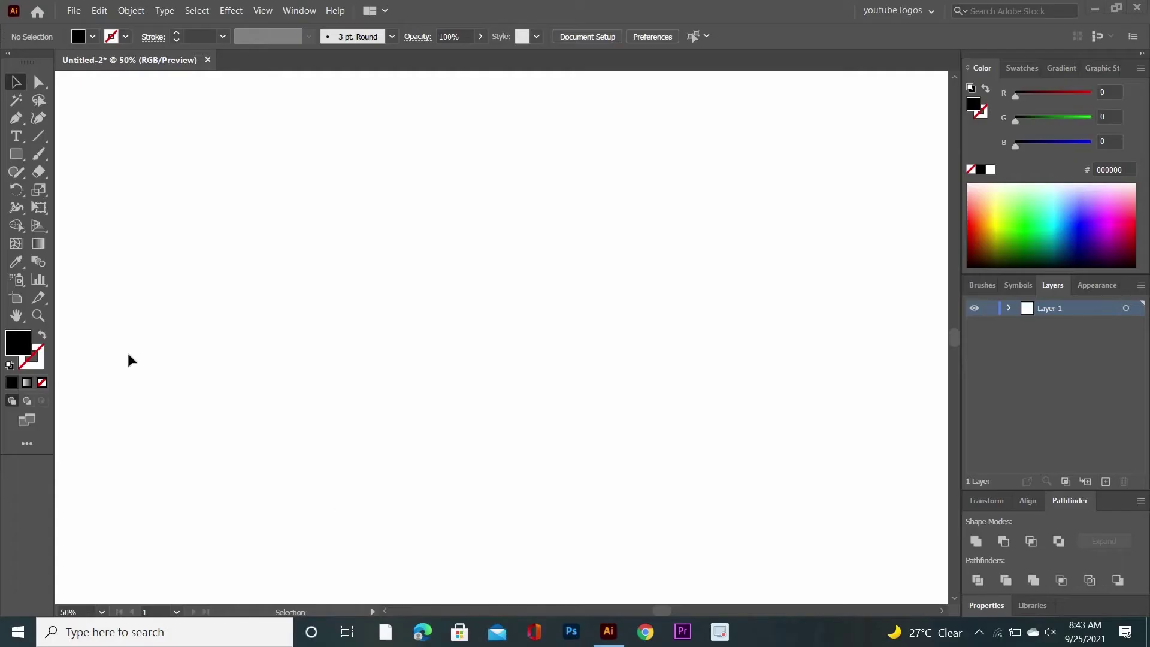
# - Type a lowercase 'u' on the artboard and scale it up to about 699 pt
pyautogui.click(15, 136)
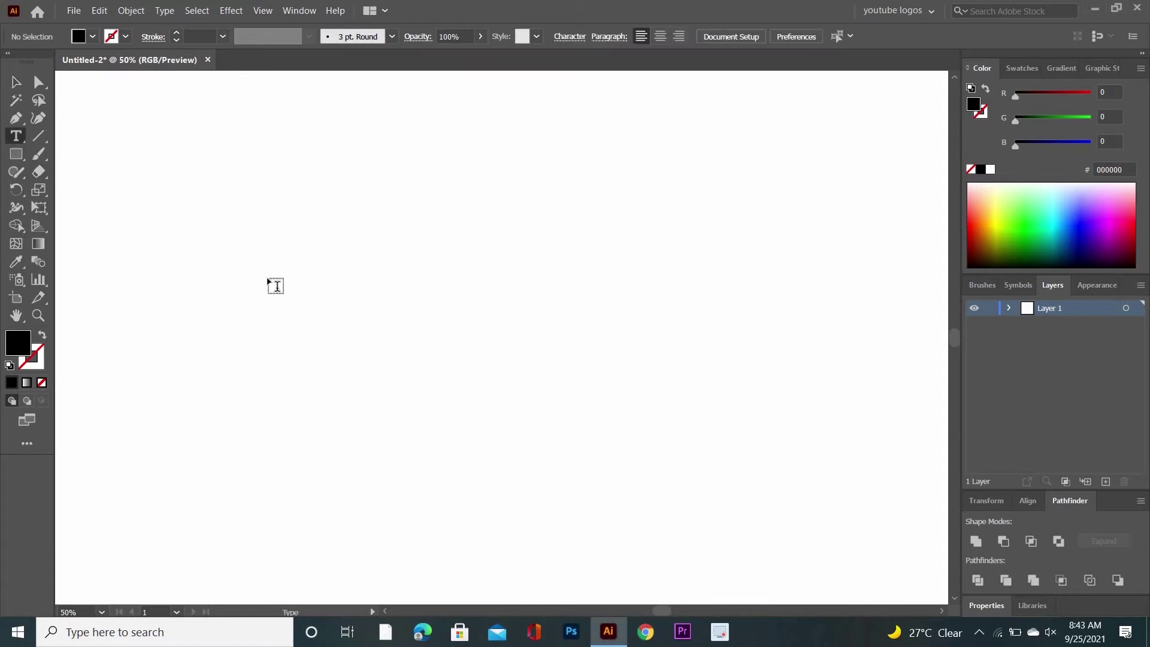
pyautogui.click(409, 331)
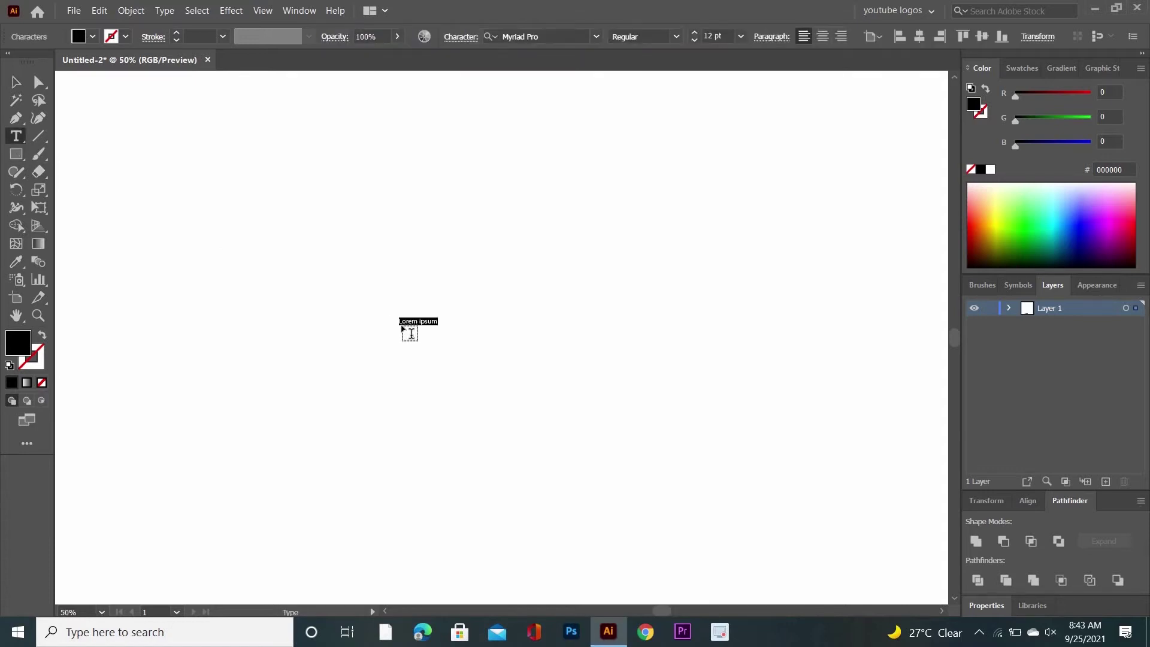
pyautogui.write('u')
pyautogui.click(15, 82)
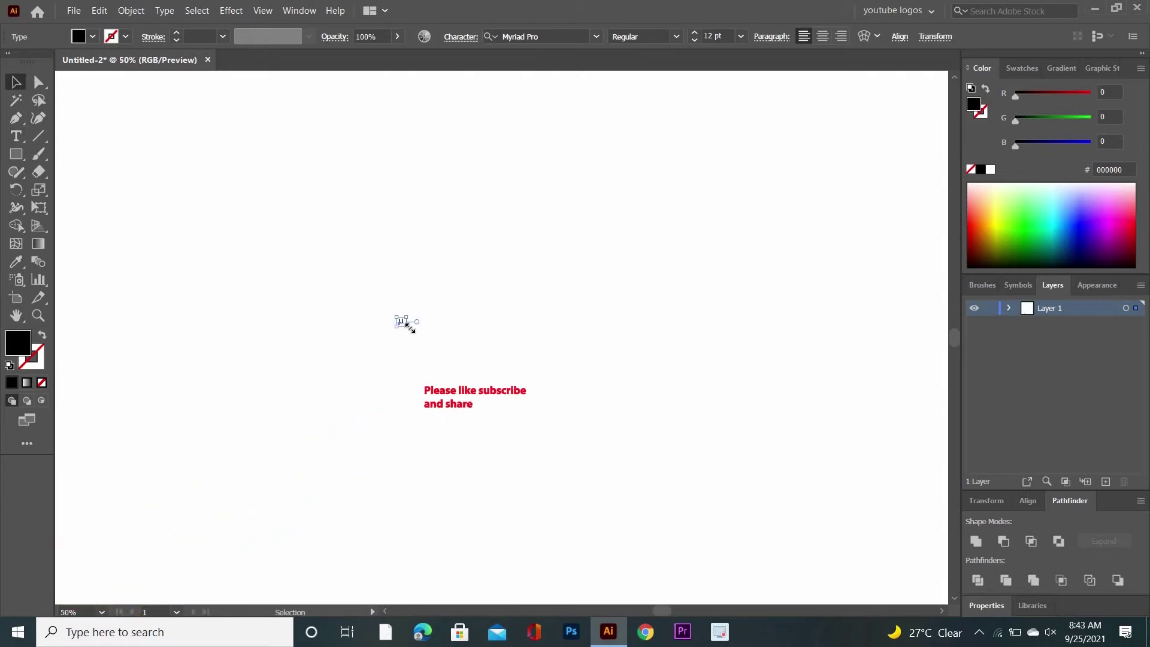
pyautogui.moveTo(449, 384); pyautogui.dragTo(557, 401)
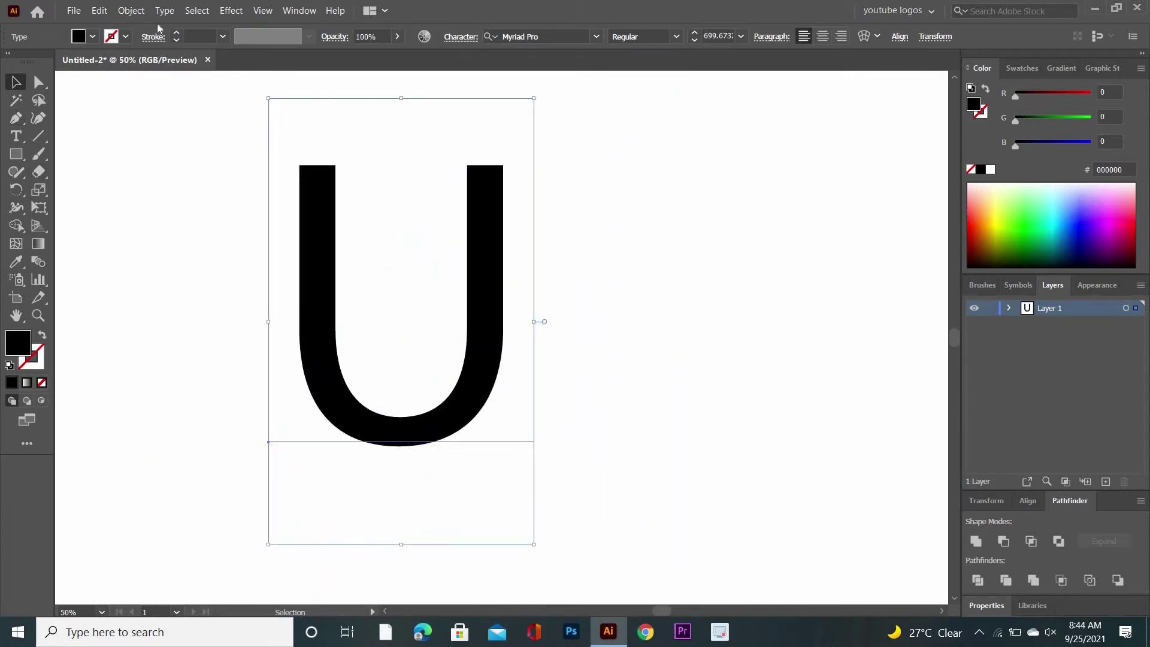
# - Give the letter U a 40 pt stroke weight
pyautogui.hotkey('ctrl', 'shift', 'a')
pyautogui.click(223, 36)
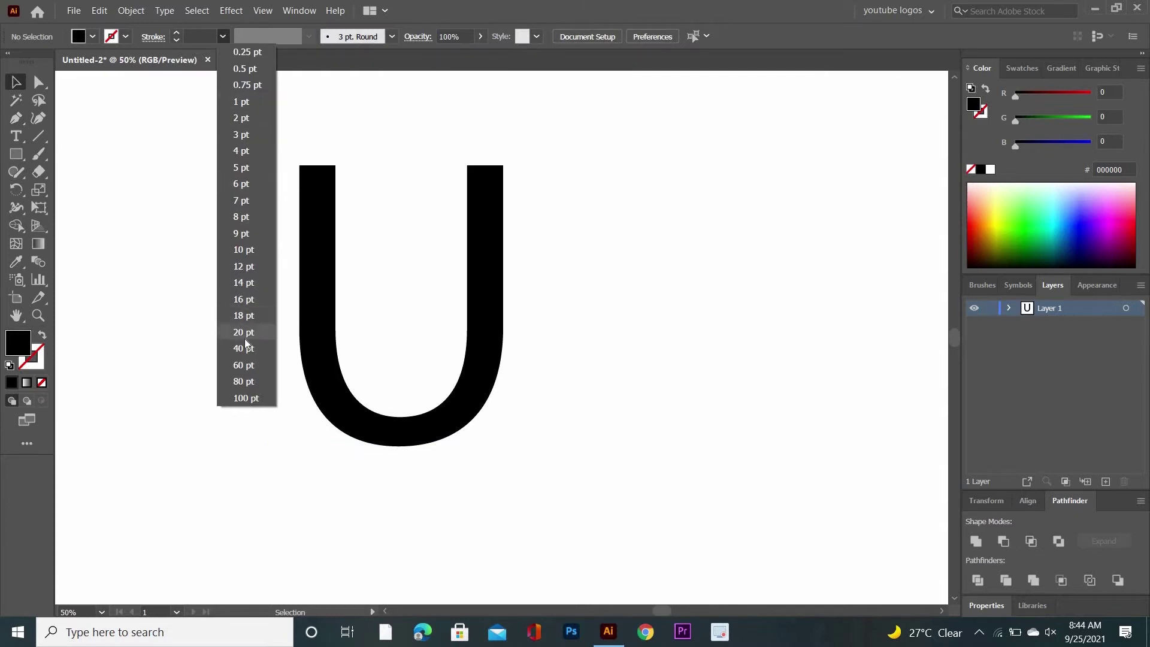
pyautogui.click(243, 348)
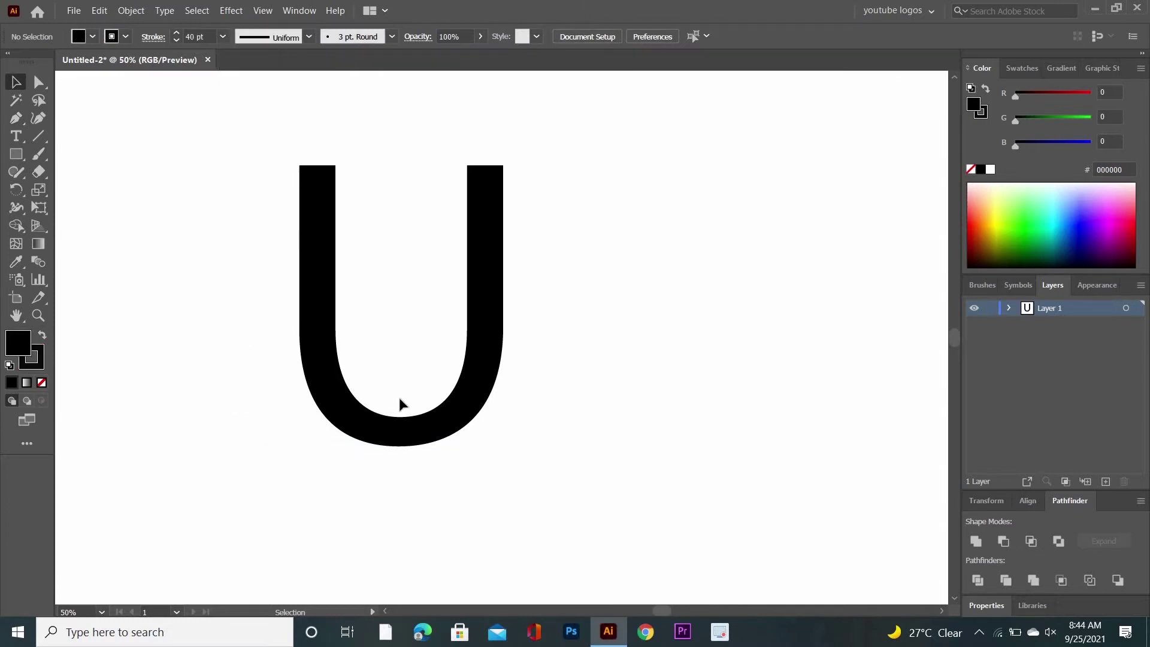
pyautogui.moveTo(257, 172); pyautogui.dragTo(514, 495)
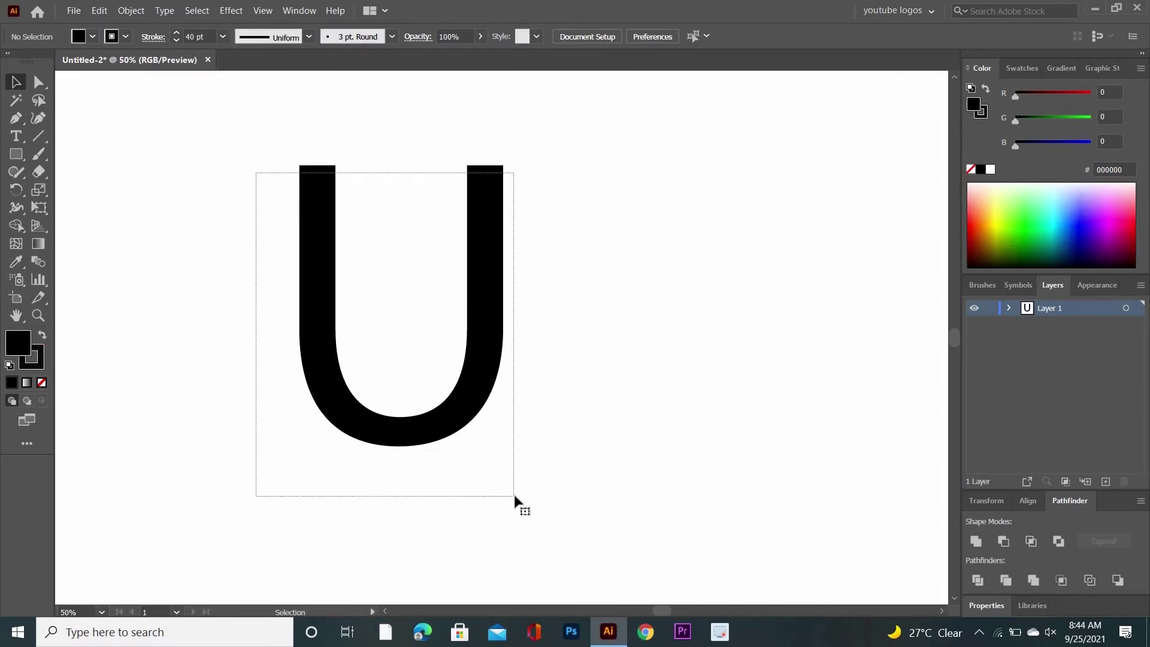
pyautogui.click(223, 36)
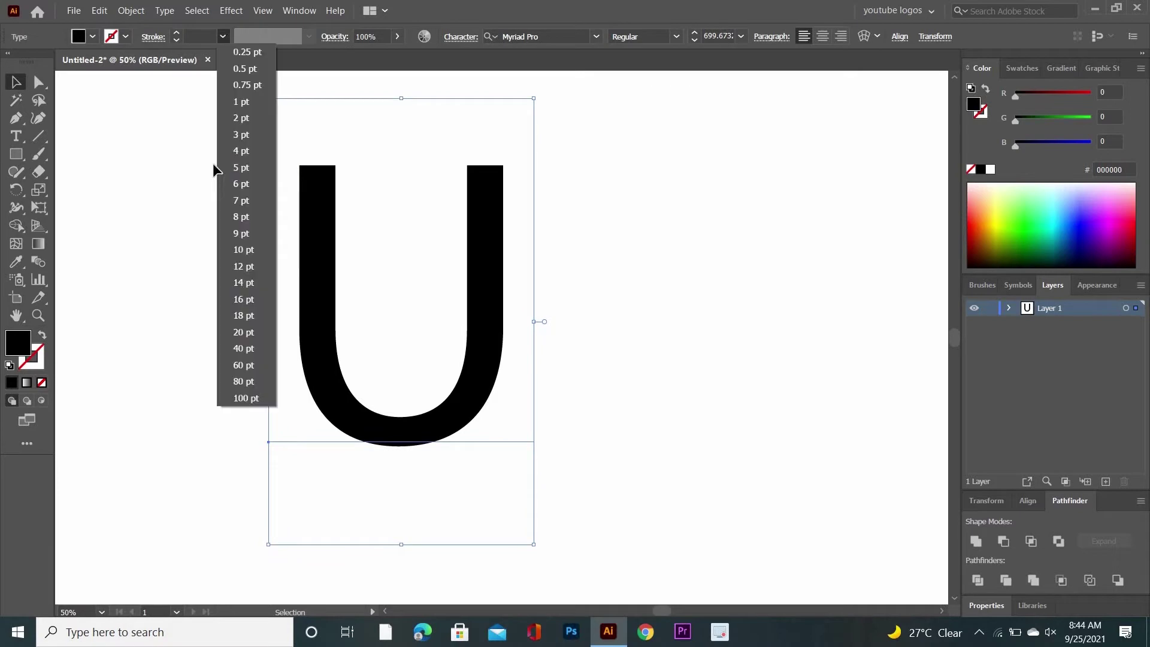
pyautogui.click(243, 348)
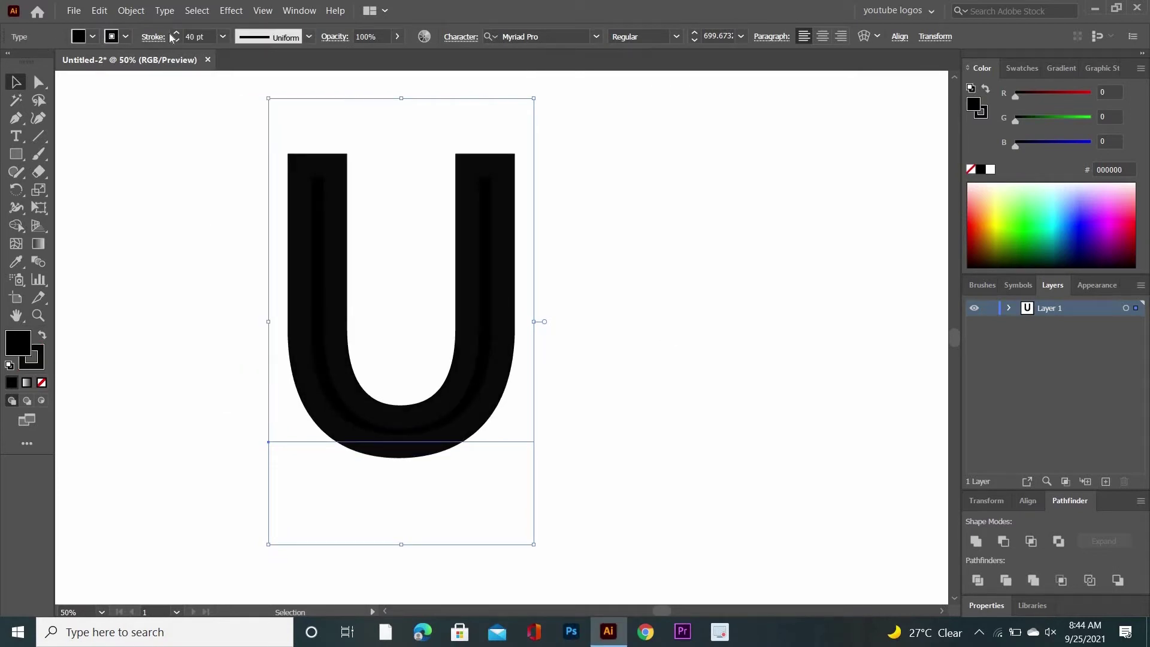
# - Expand the U twice so its fill and stroke become outline paths
pyautogui.click(132, 10)
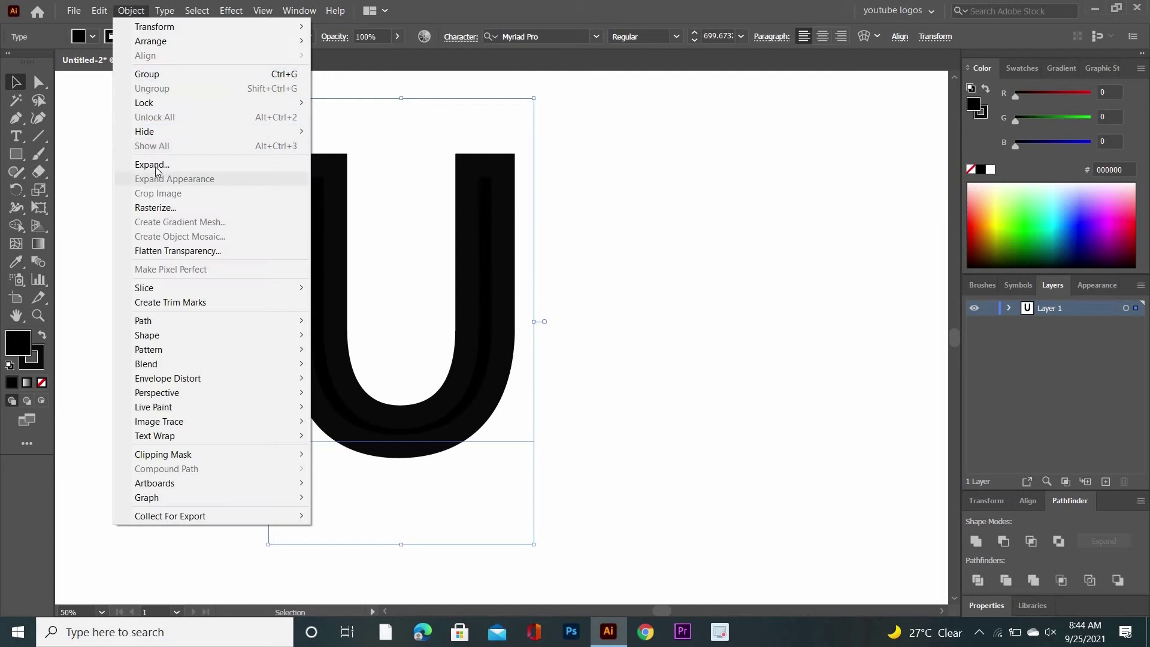
pyautogui.click(154, 162)
pyautogui.click(556, 408)
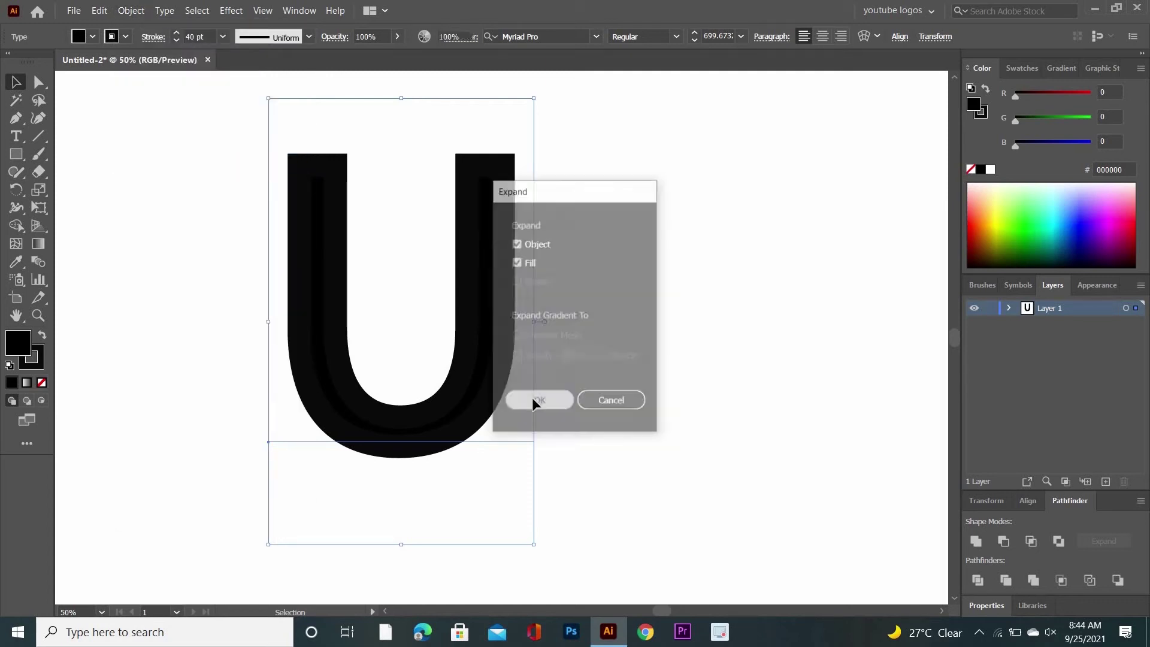
pyautogui.click(245, 183)
pyautogui.moveTo(205, 129); pyautogui.dragTo(542, 518)
pyautogui.click(131, 10)
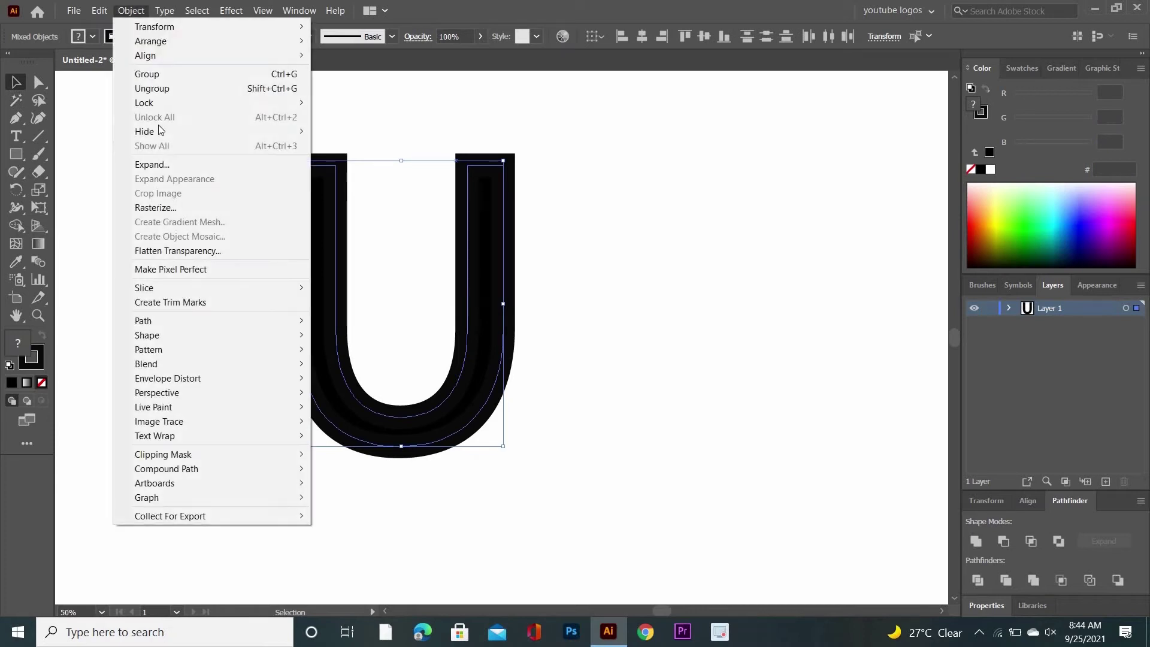
pyautogui.press('Return')
pyautogui.click(542, 400)
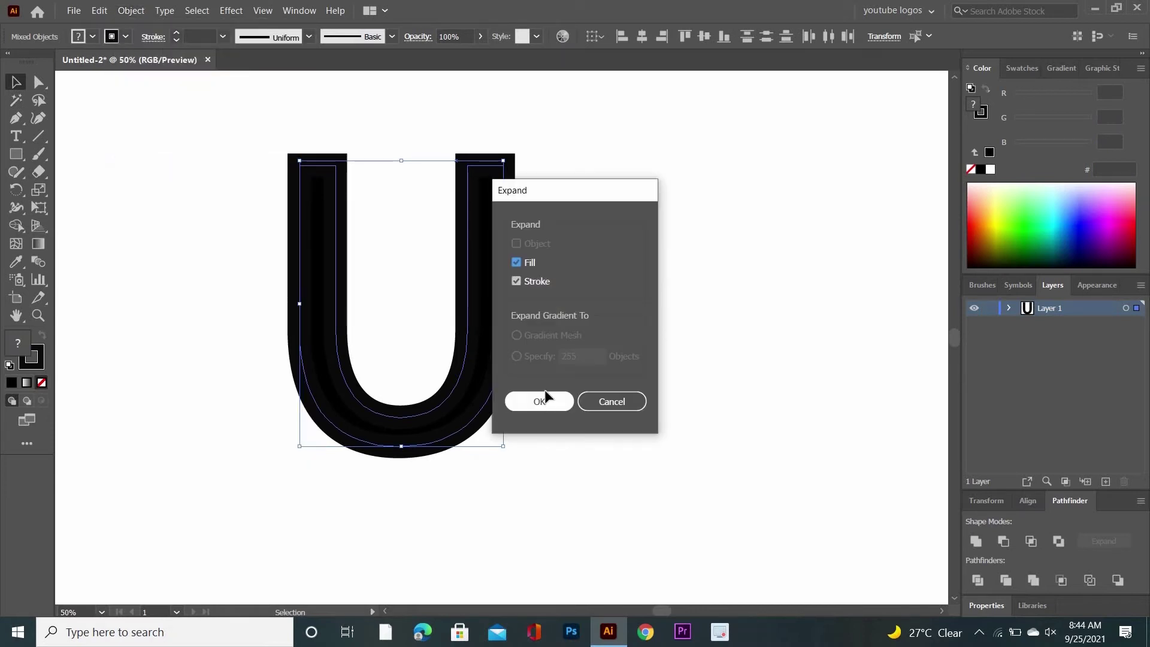
# - Ungroup the expanded U parts and unite them into one path with Pathfinder
pyautogui.rightClick(618, 241)
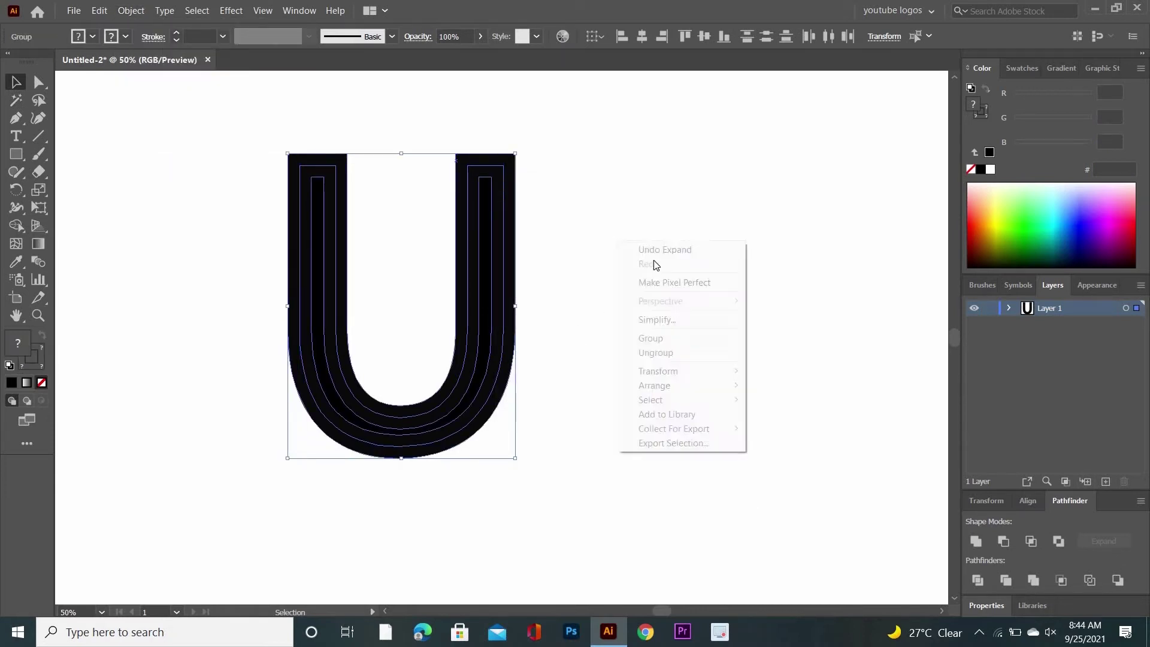
pyautogui.press('Return')
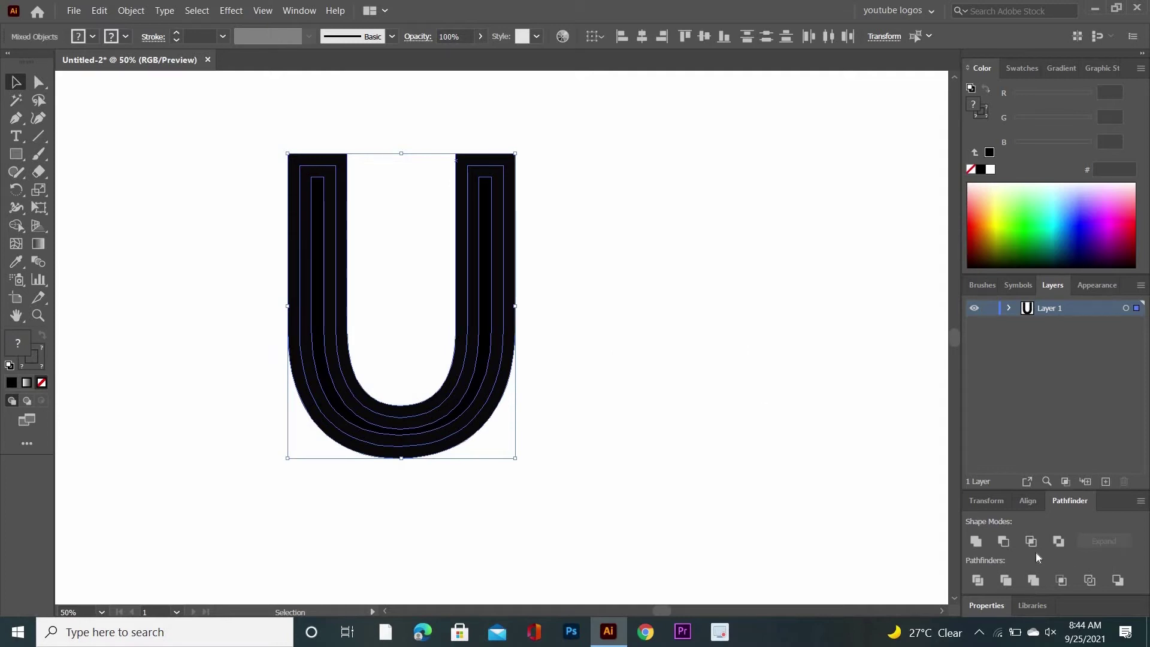
pyautogui.click(979, 541)
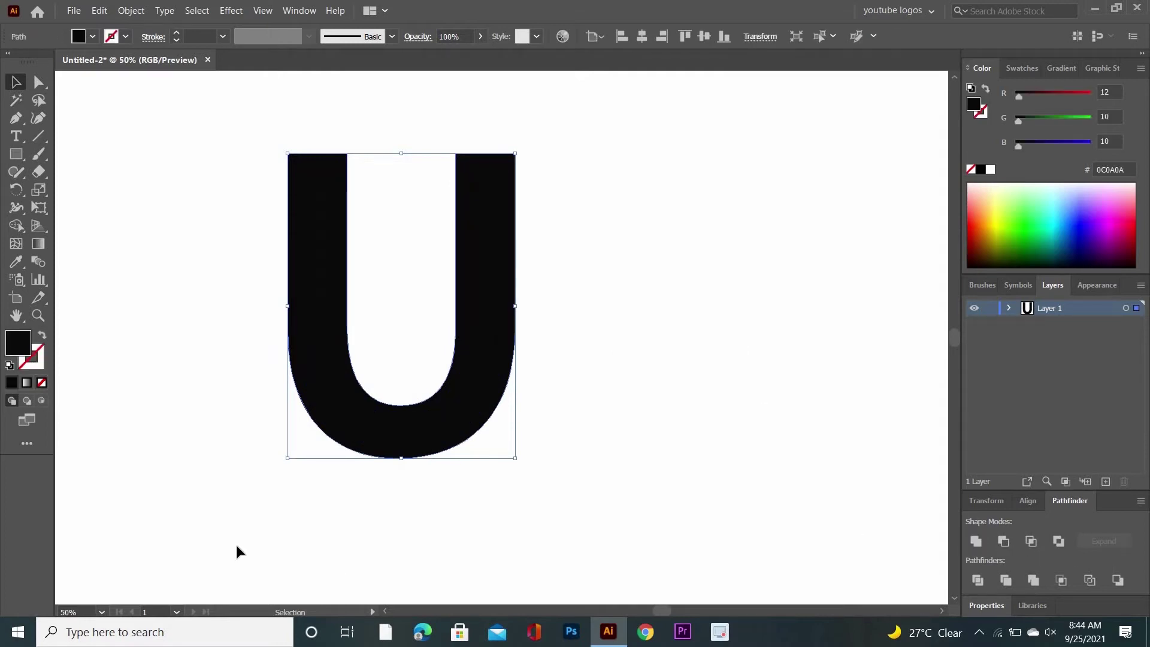
# - Remove the U's fill and give it a red C43131 stroke
pyautogui.click(41, 382)
pyautogui.click(38, 359)
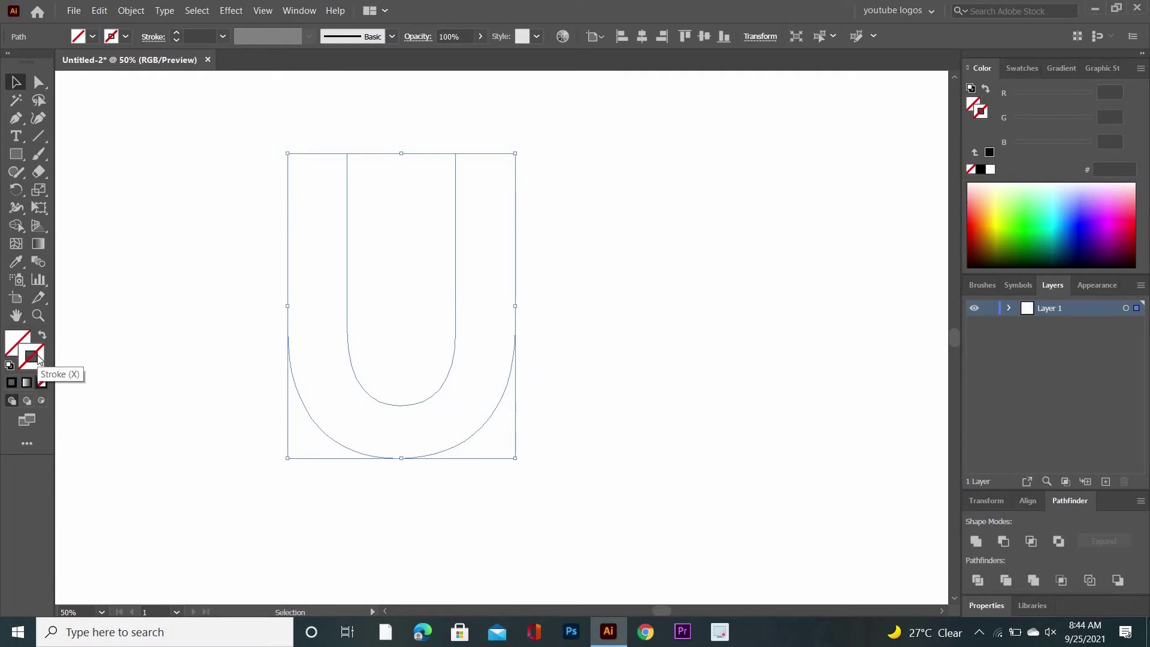
pyautogui.click(804, 303)
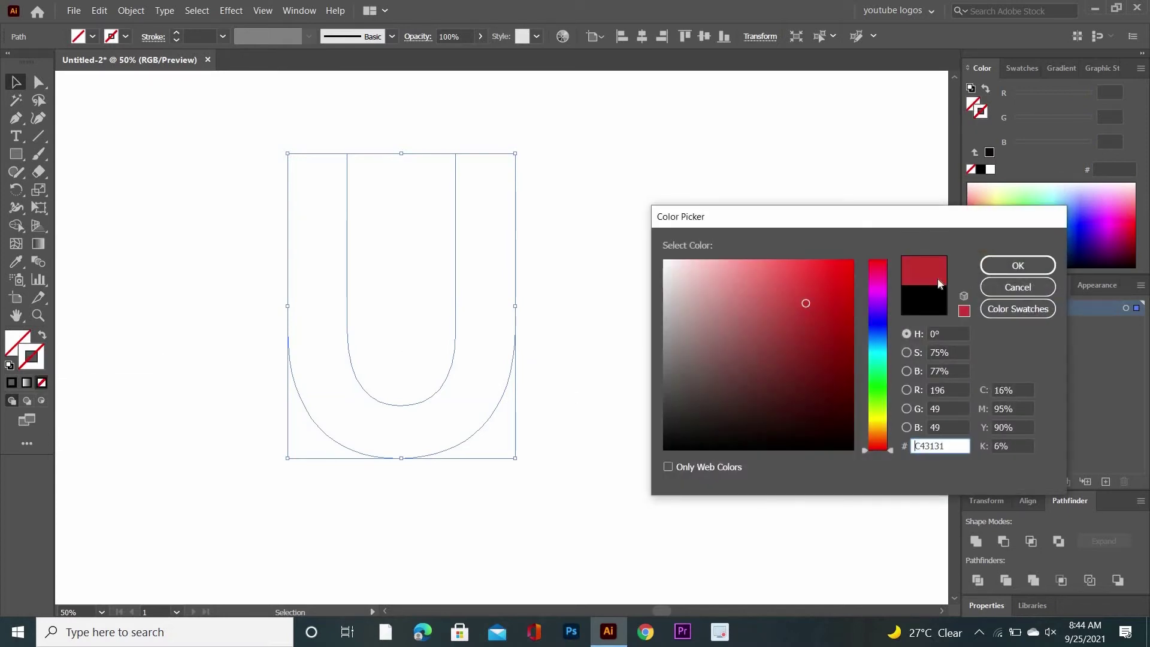
pyautogui.click(1017, 265)
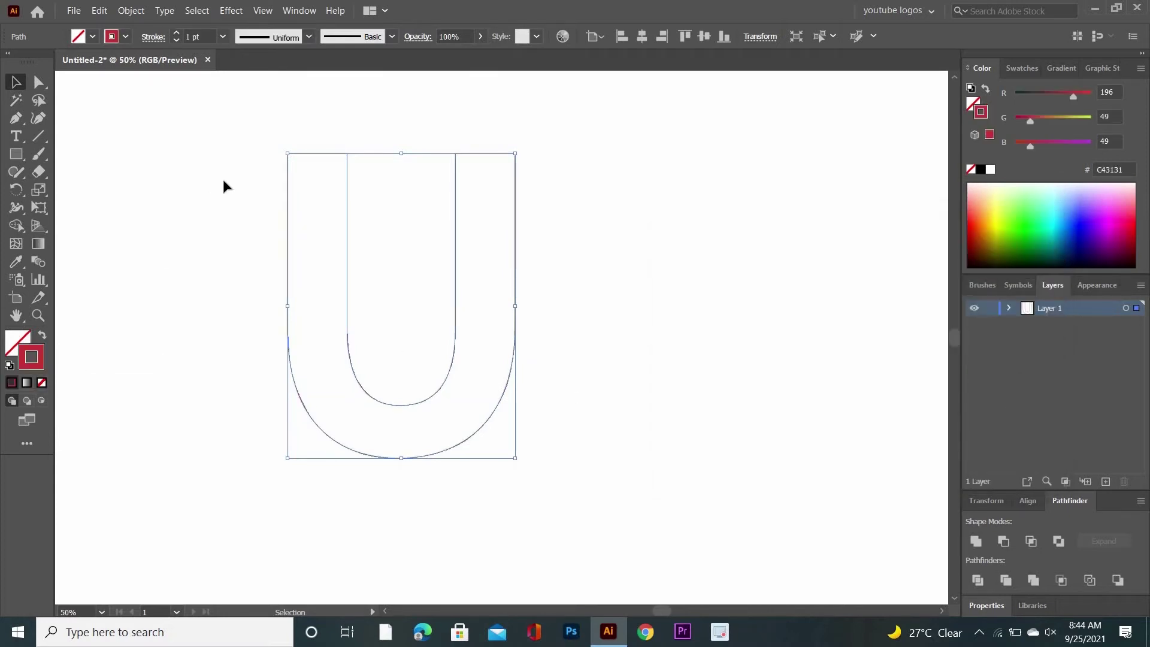
pyautogui.click(160, 174)
# - Round the four top corners of both legs to about 48.7 px
pyautogui.press('a')
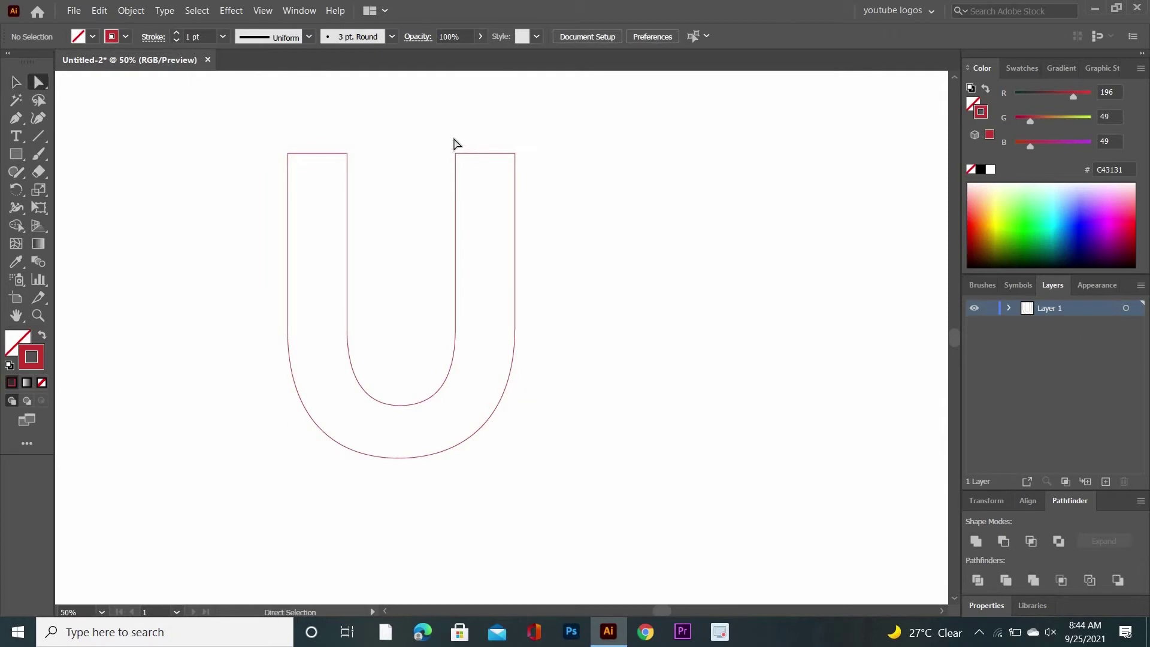
pyautogui.moveTo(411, 142); pyautogui.dragTo(539, 177)
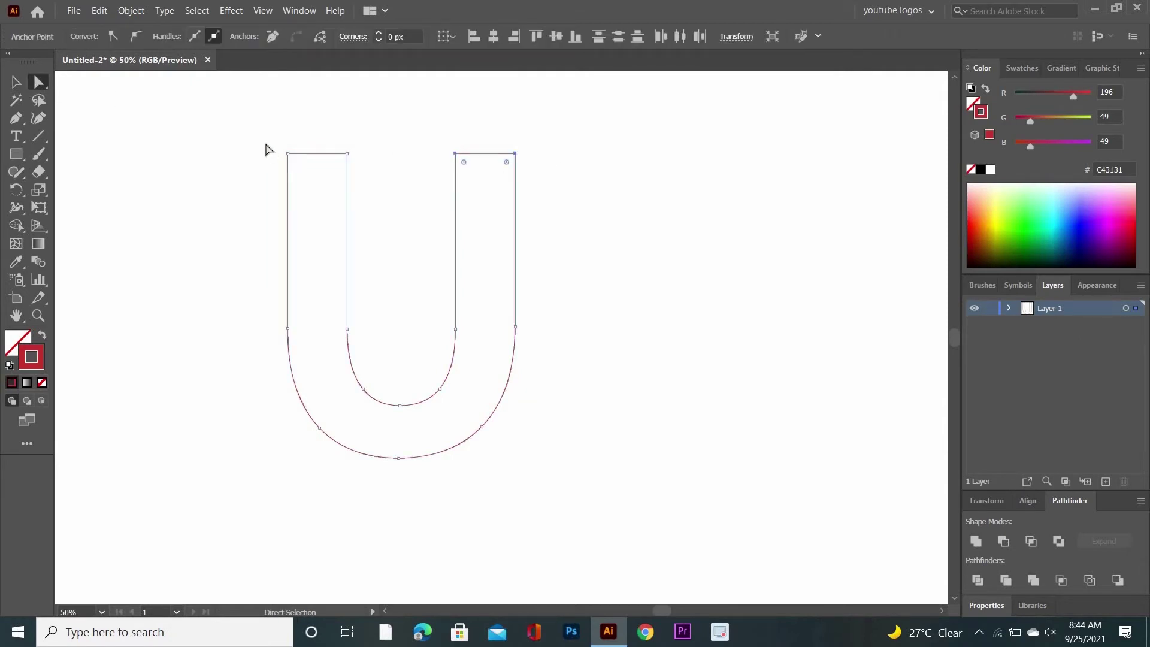
pyautogui.moveTo(259, 139); pyautogui.dragTo(364, 169)
pyautogui.moveTo(505, 163); pyautogui.dragTo(494, 188)
pyautogui.click(18, 81)
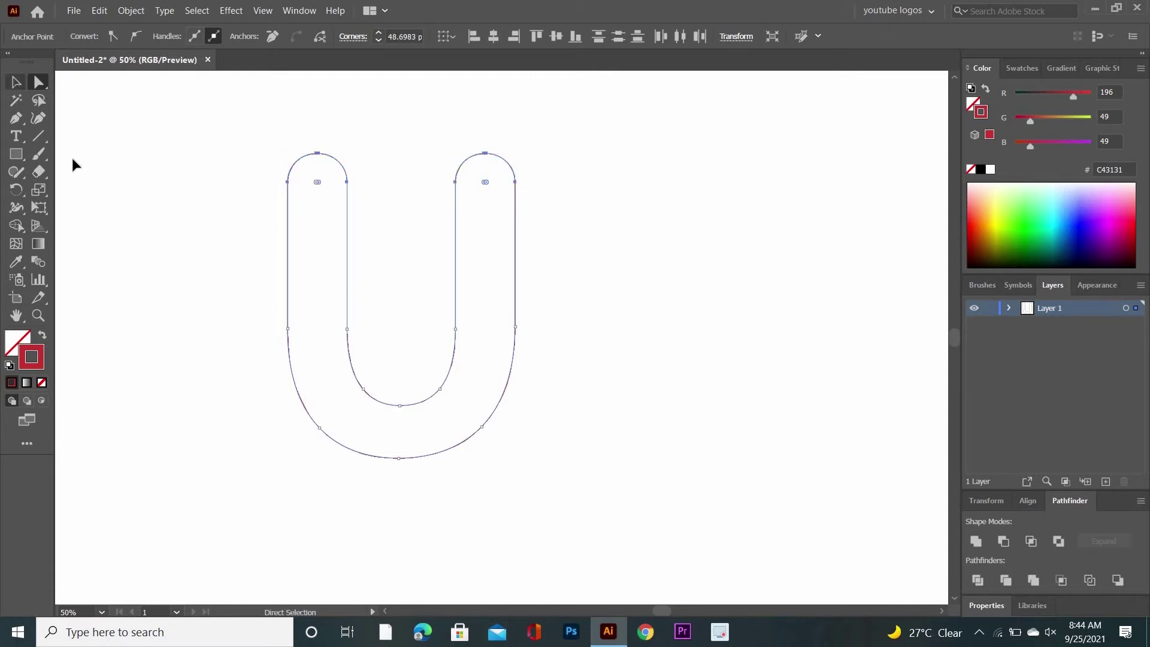
pyautogui.click(124, 347)
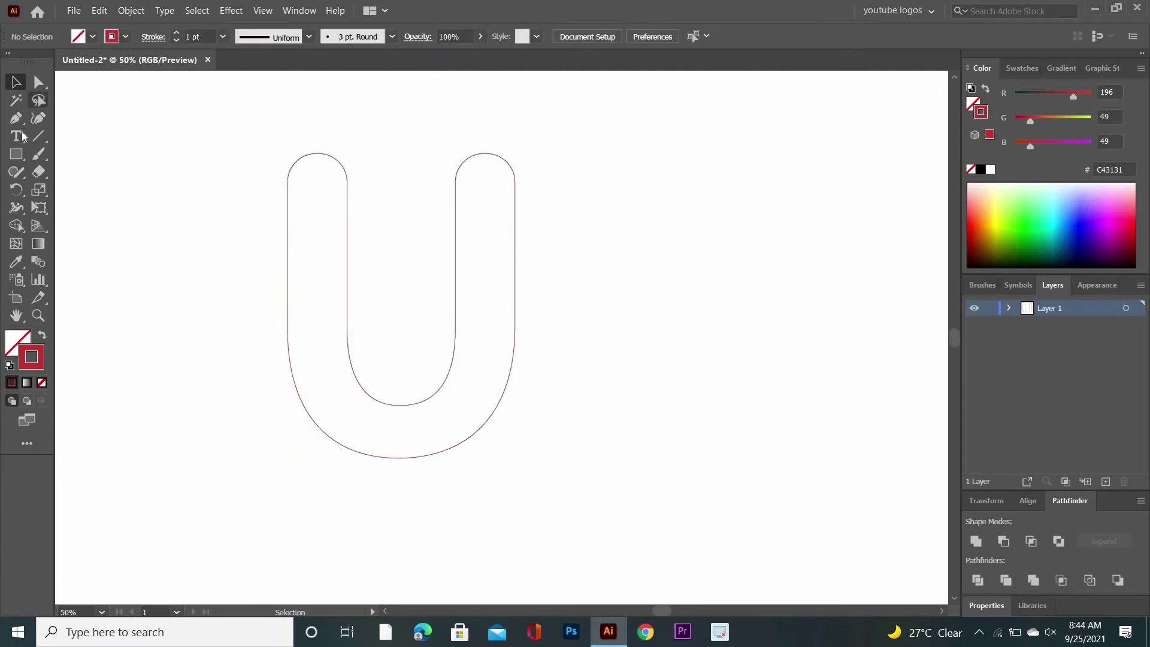
# - Draw a curved cut line from the right leg's top down to the U's bottom edge
pyautogui.click(17, 118)
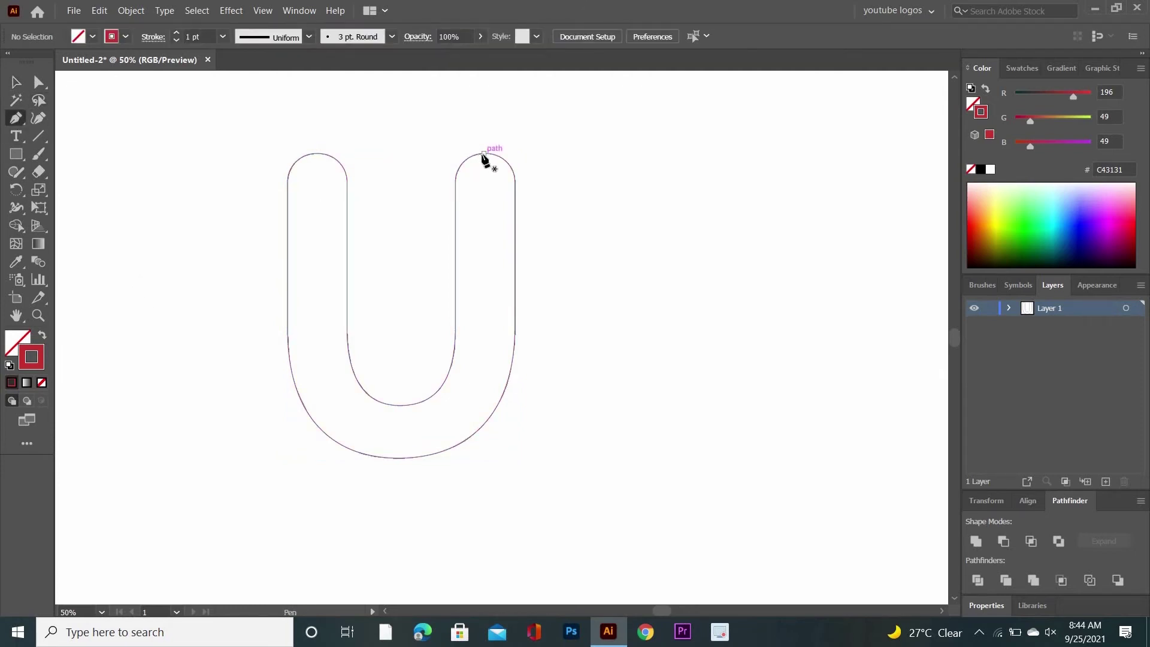
pyautogui.click(484, 153)
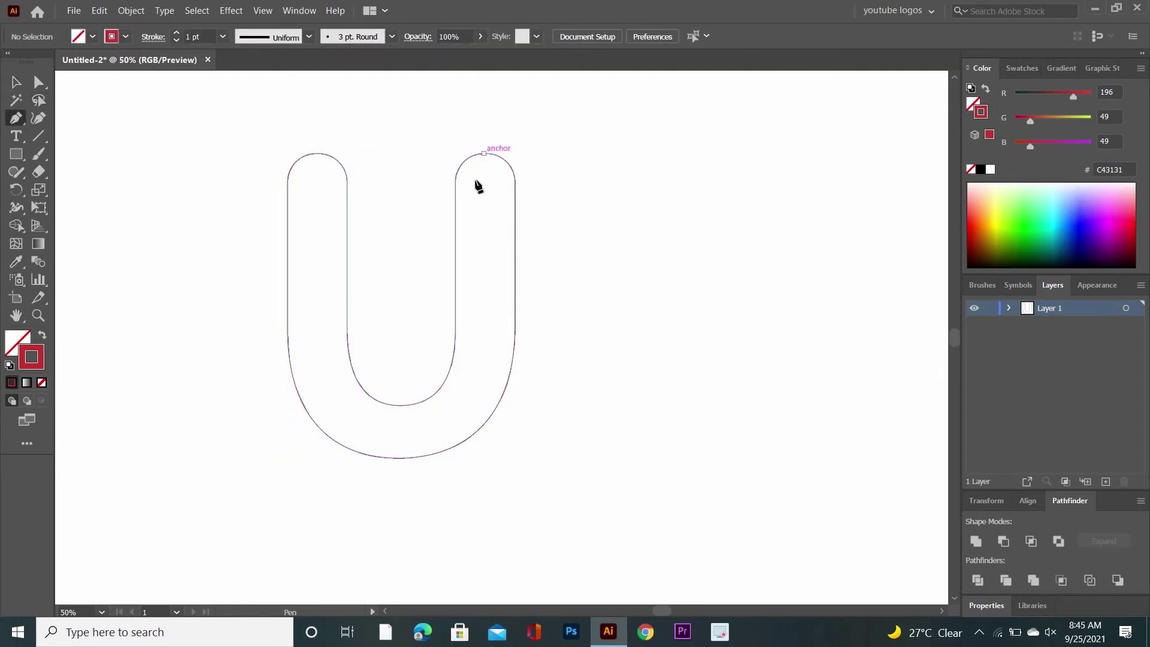
pyautogui.click(484, 331)
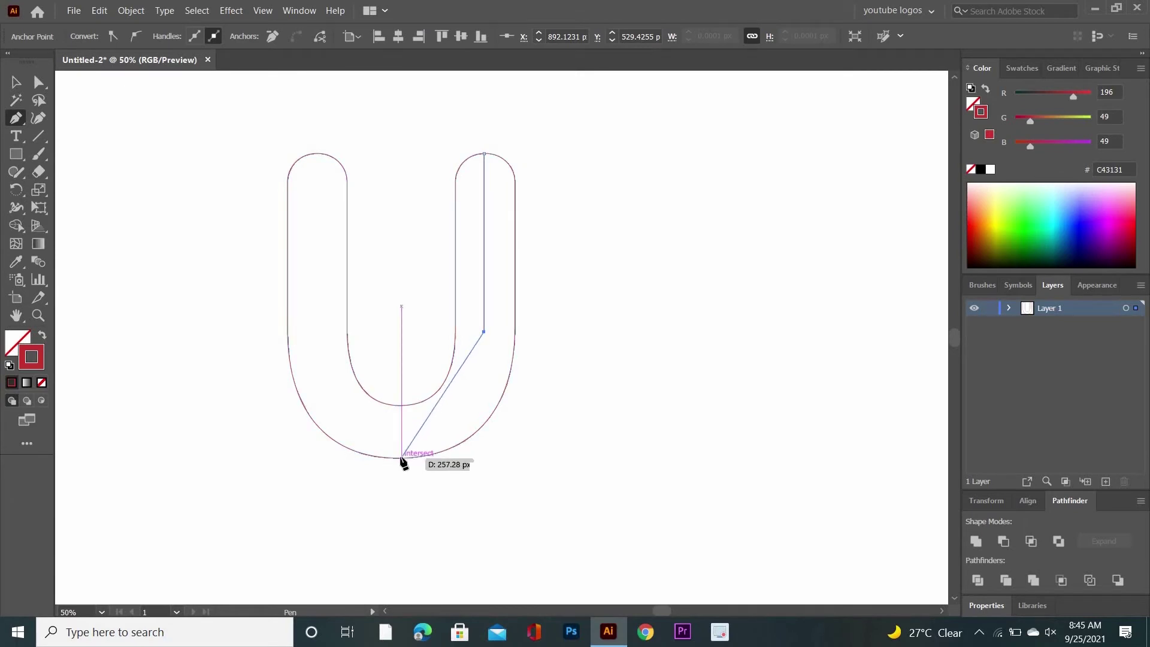
pyautogui.moveTo(397, 461)
pyautogui.mouseDown()
pyautogui.moveTo(327, 472)
pyautogui.moveTo(318, 489)
pyautogui.mouseUp()
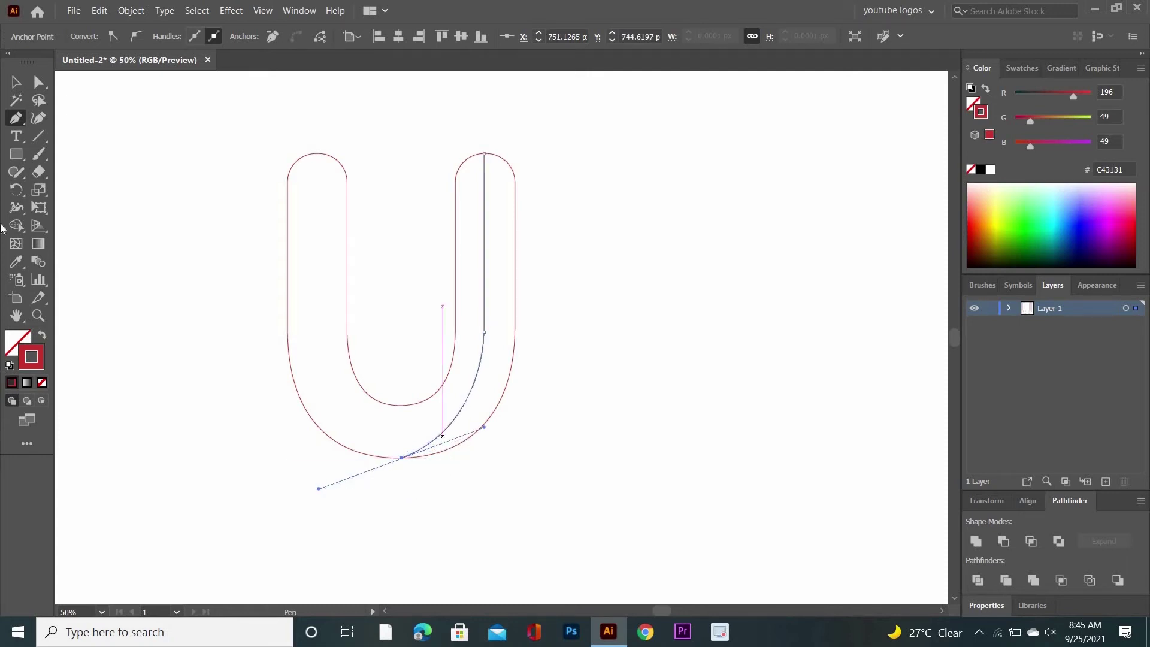
pyautogui.click(17, 82)
pyautogui.click(150, 234)
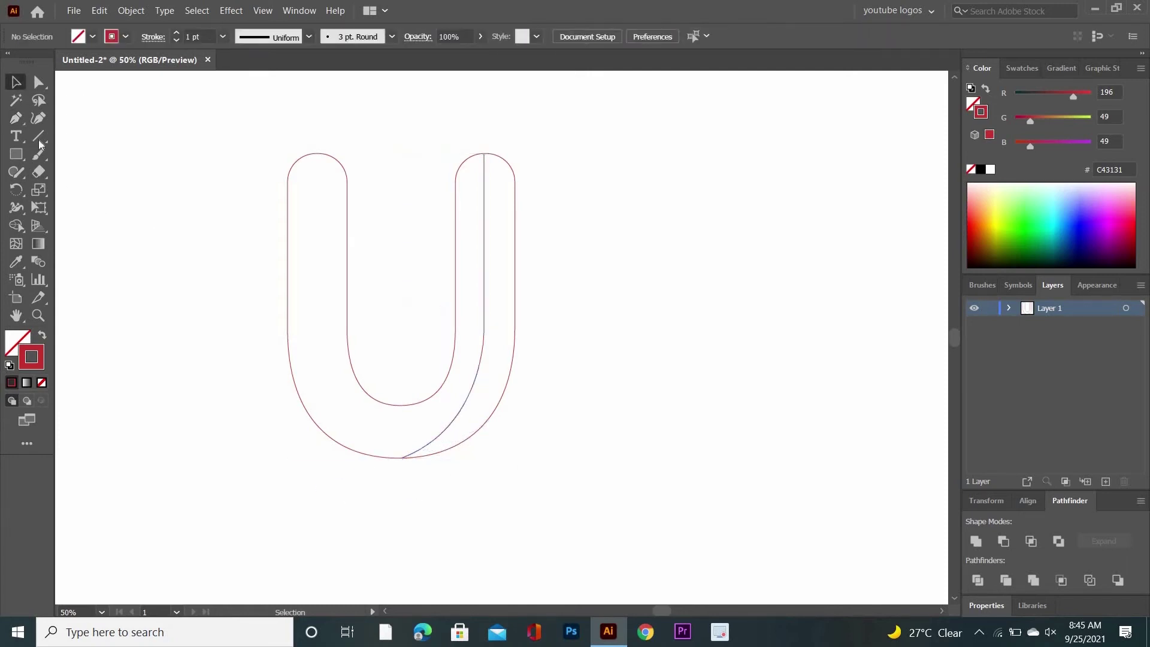
# - Draw a second curve from the U's upper-left edge to the inner bottom curve
pyautogui.click(17, 122)
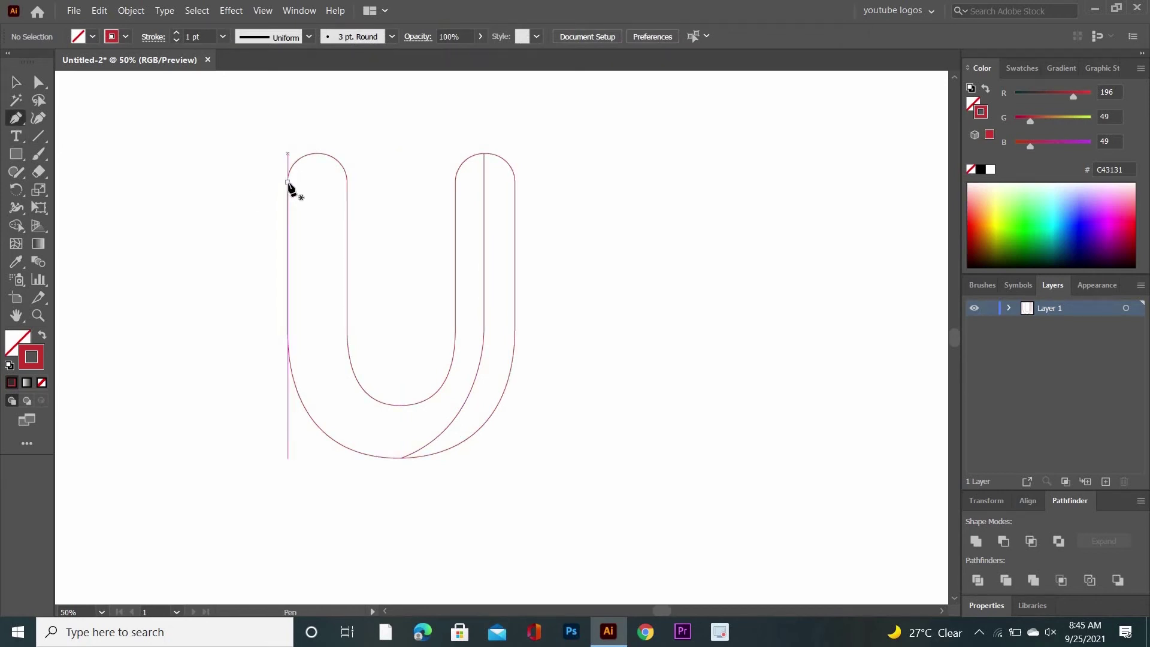
pyautogui.click(287, 182)
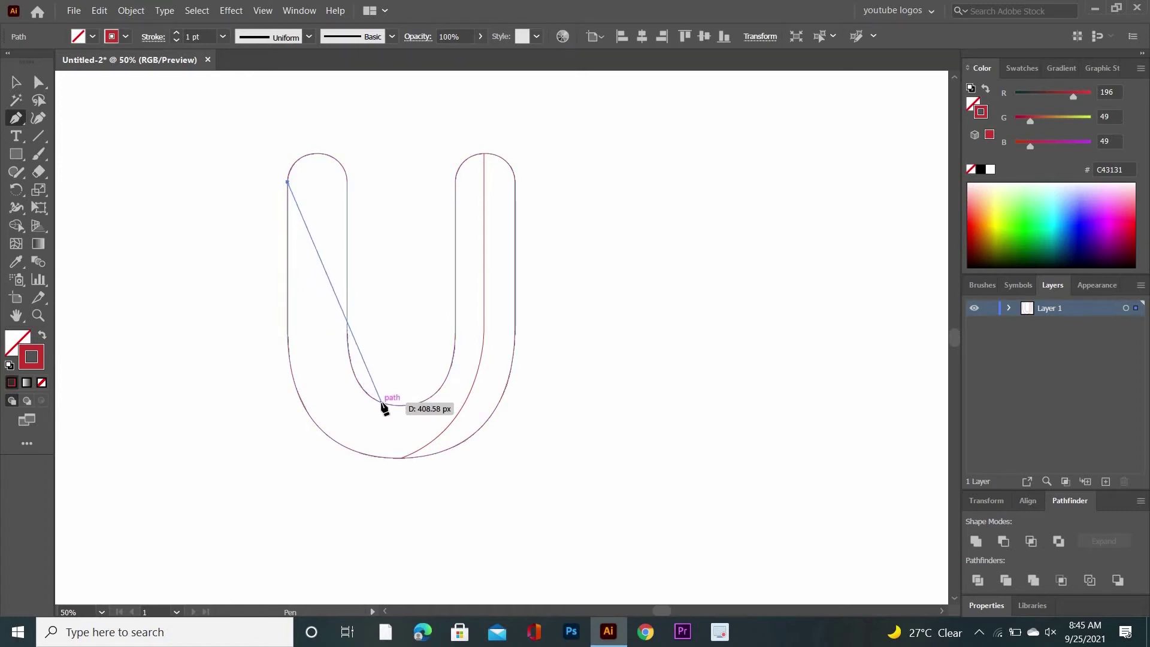
pyautogui.moveTo(382, 402); pyautogui.dragTo(485, 395)
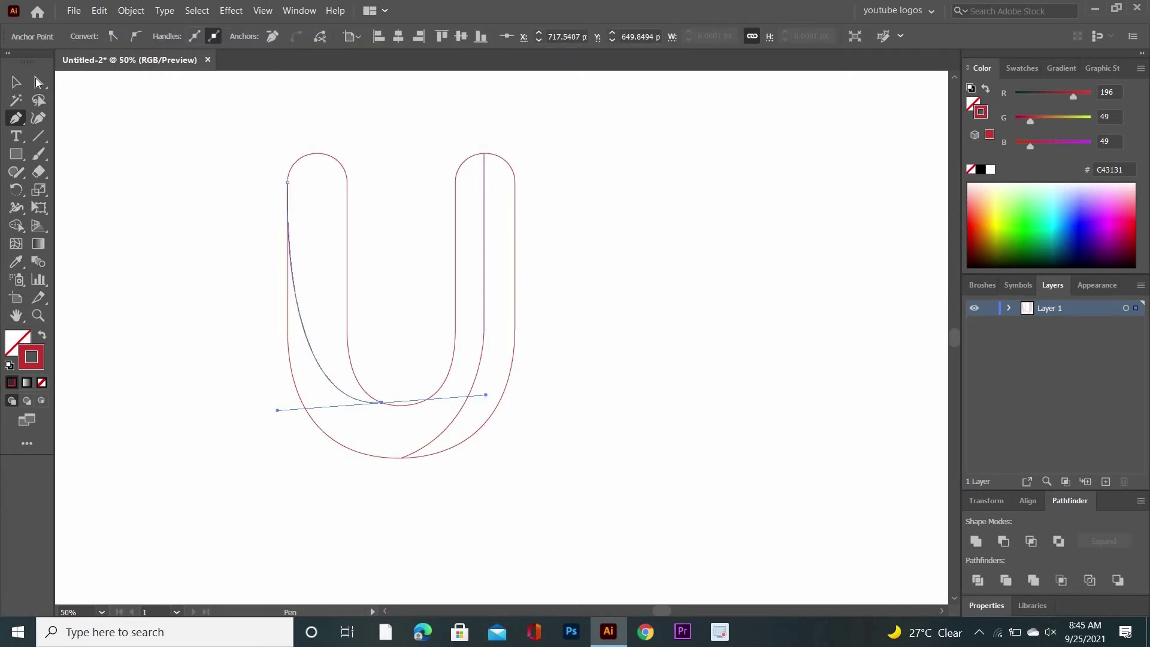
pyautogui.click(16, 81)
pyautogui.click(218, 318)
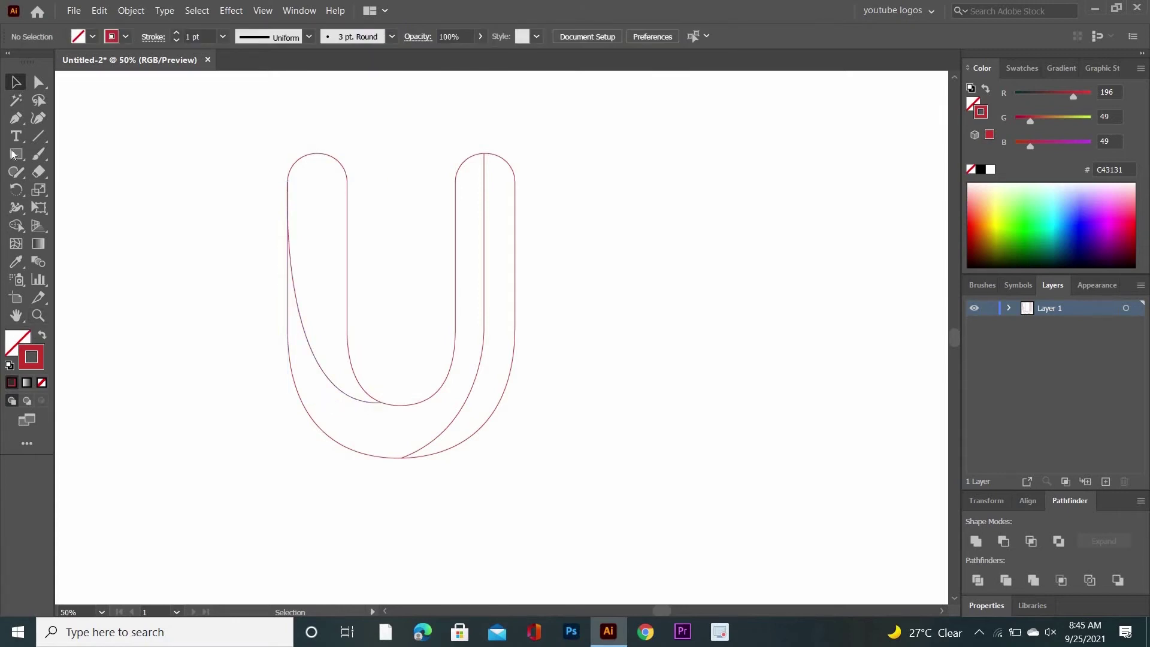
# - Draw a third arc from the outer bottom curve up to the inner right of the U
pyautogui.click(16, 118)
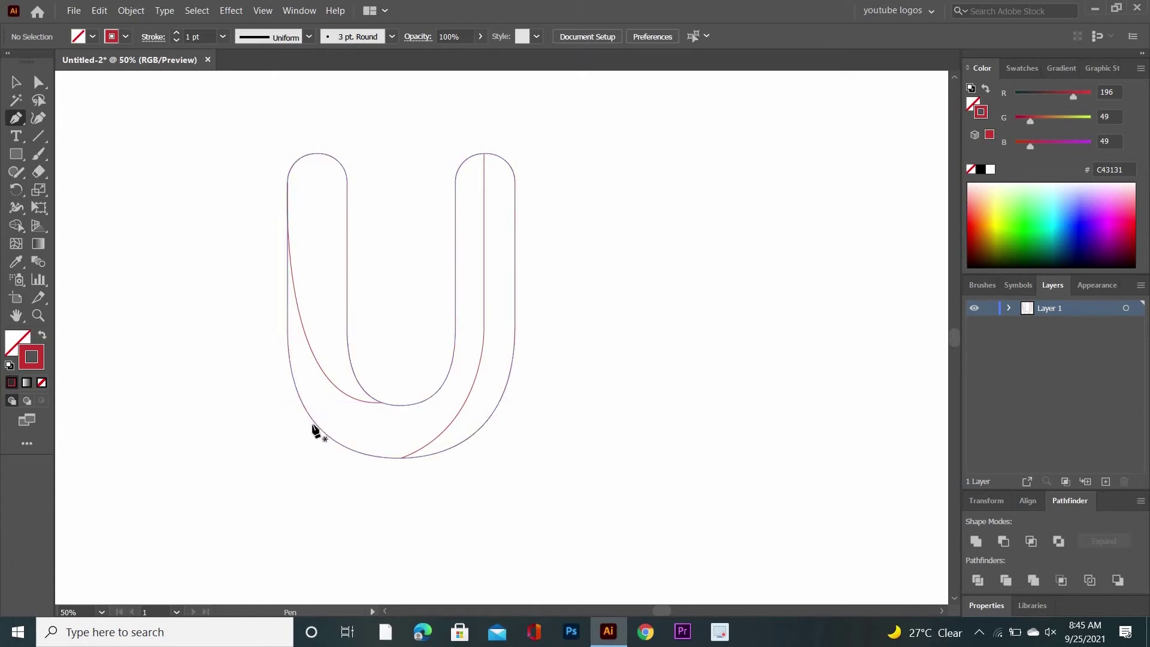
pyautogui.click(299, 396)
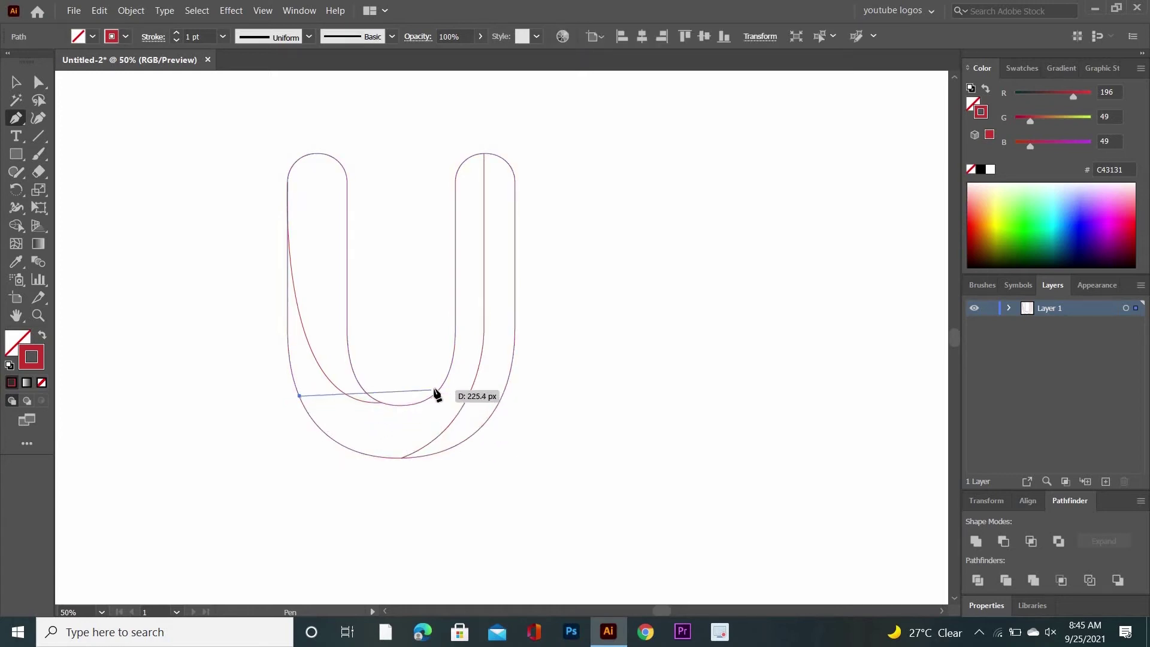
pyautogui.moveTo(437, 392); pyautogui.dragTo(497, 305)
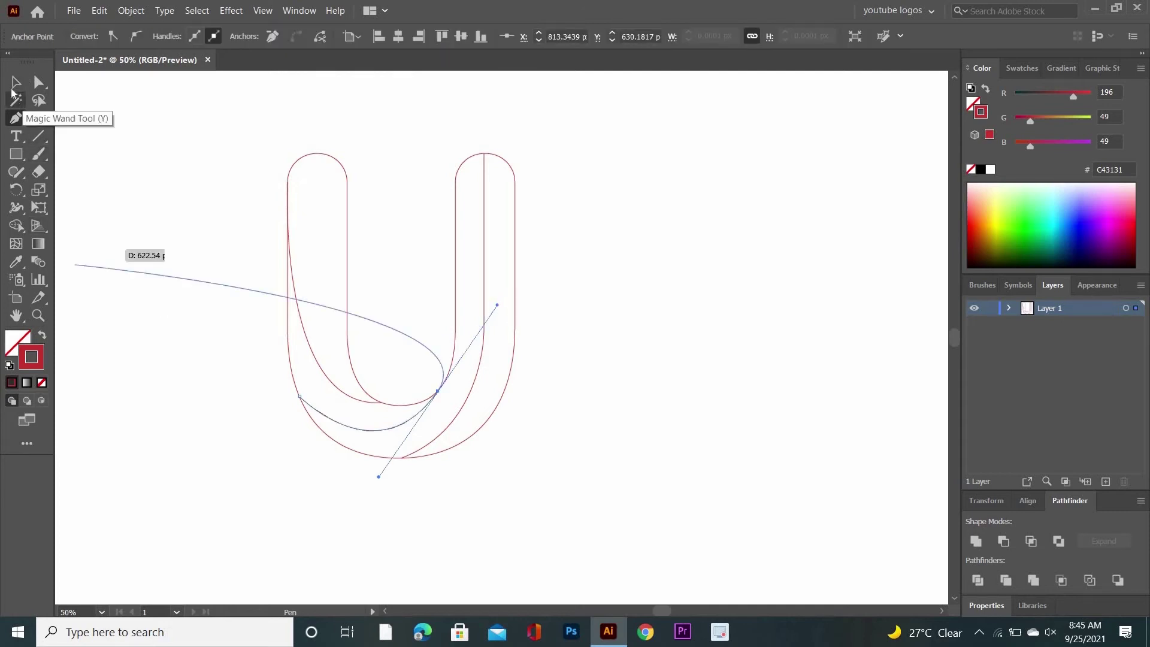
pyautogui.click(18, 83)
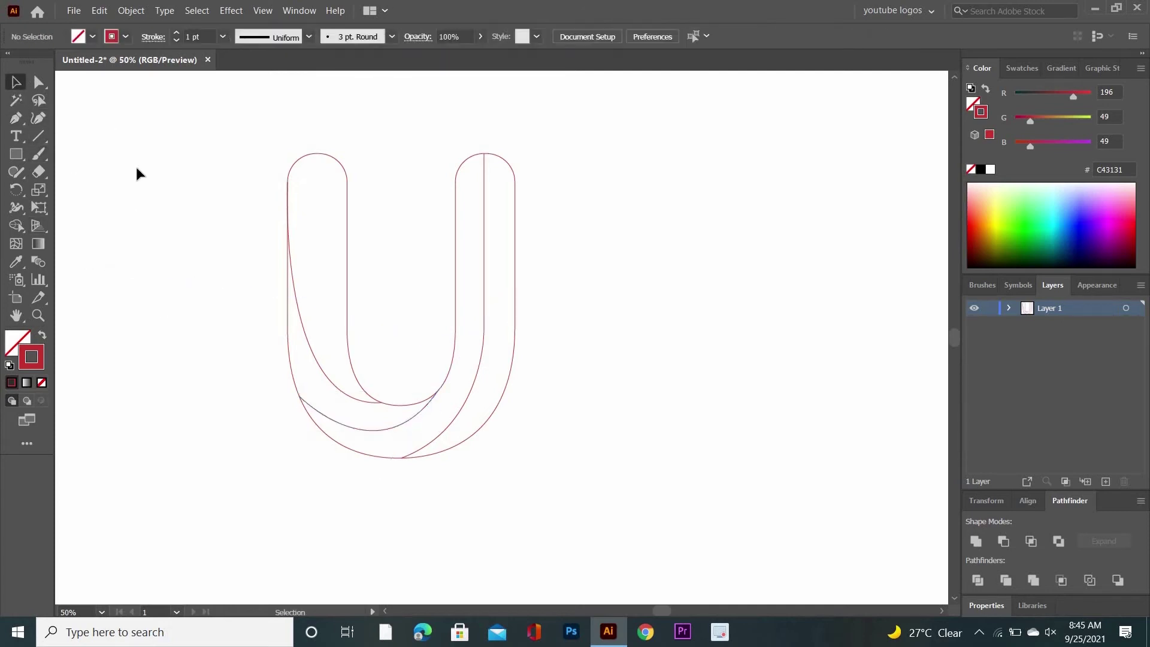
# - Apply a gradient to all U paths and build the separate band pieces with Shape Builder
pyautogui.moveTo(151, 154); pyautogui.dragTo(329, 480)
pyautogui.click(41, 242)
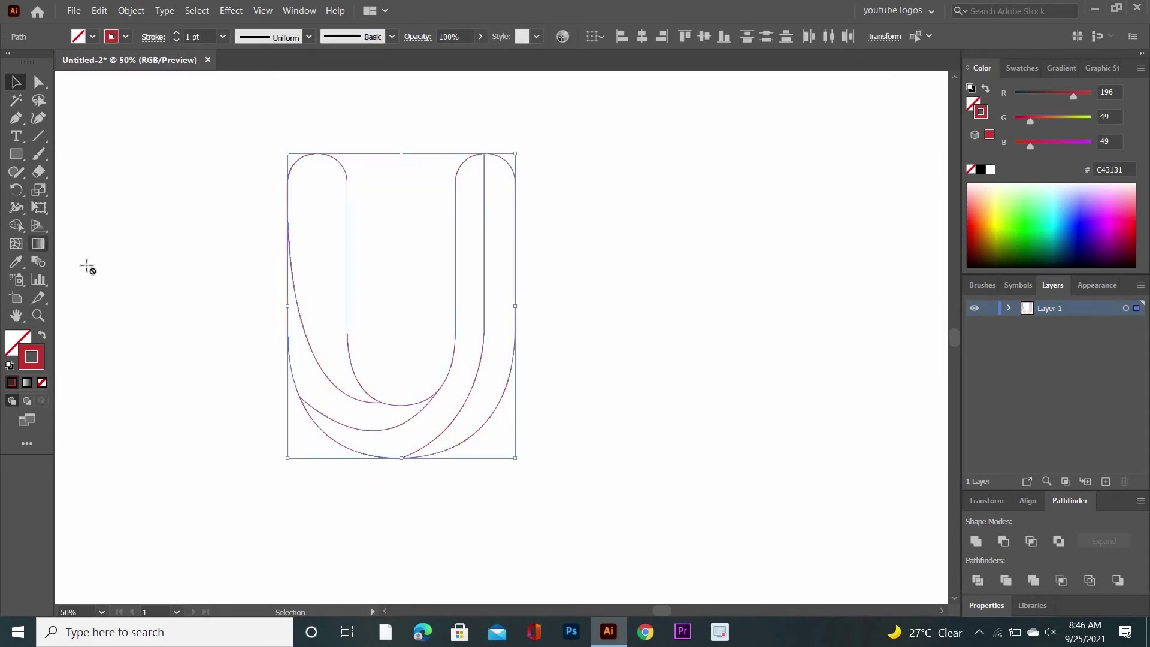
pyautogui.click(16, 226)
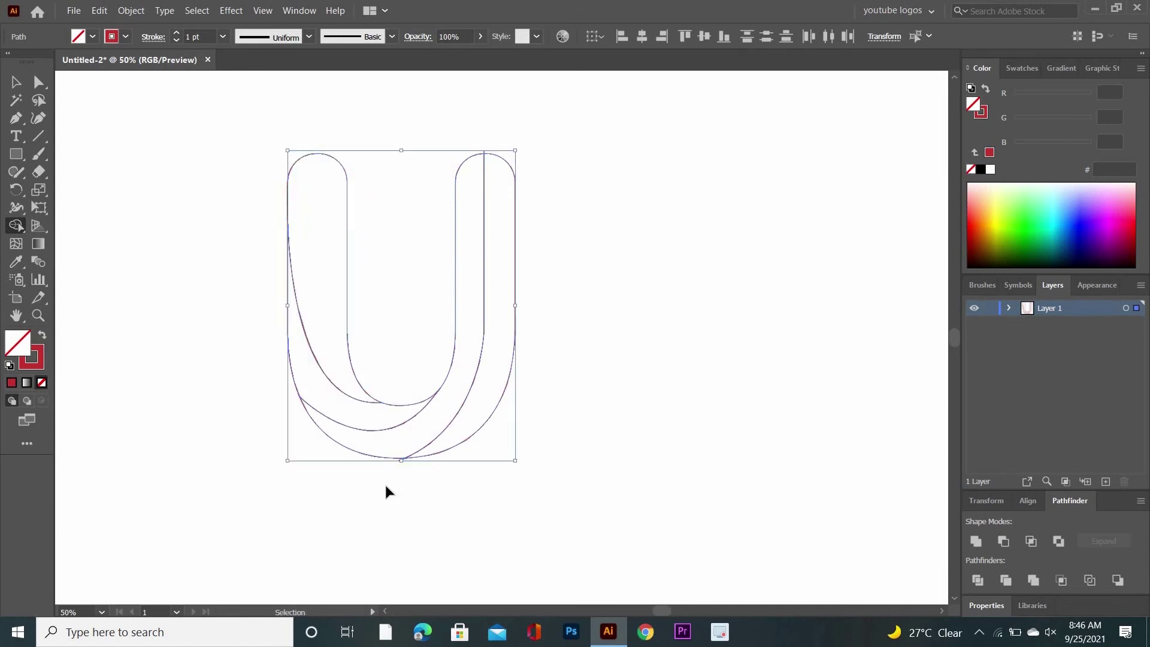
pyautogui.hotkey('ctrl', '=')
pyautogui.moveTo(623, 341); pyautogui.dragTo(547, 539)
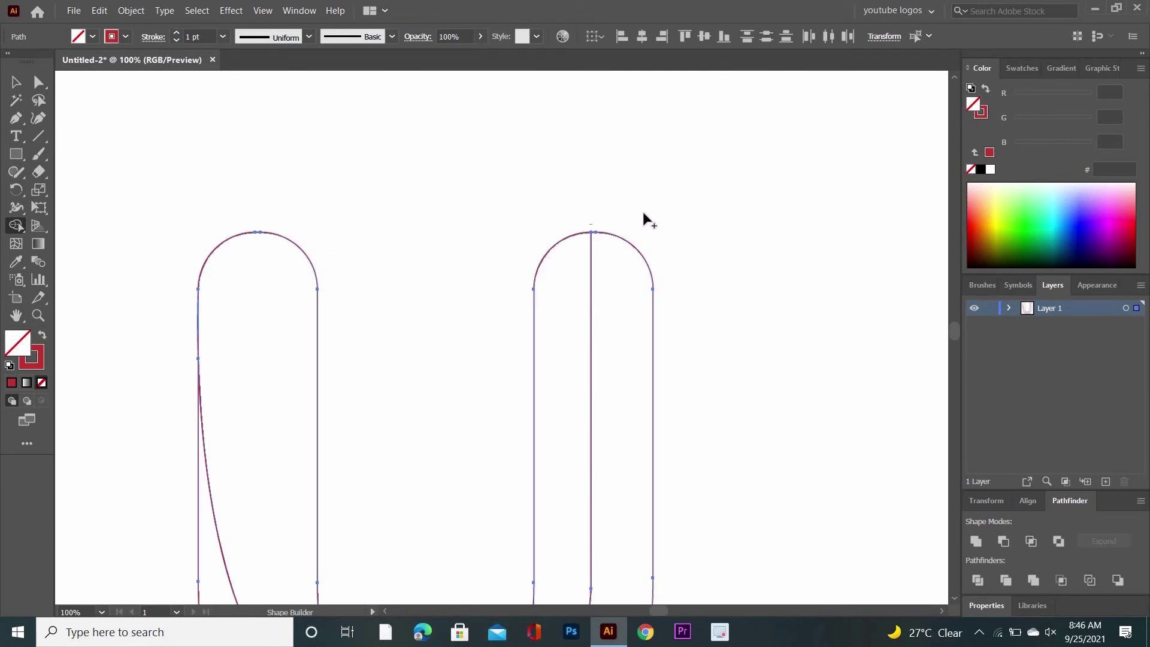
pyautogui.scroll(-5, 704, 389)
pyautogui.moveTo(704, 389); pyautogui.dragTo(716, 223)
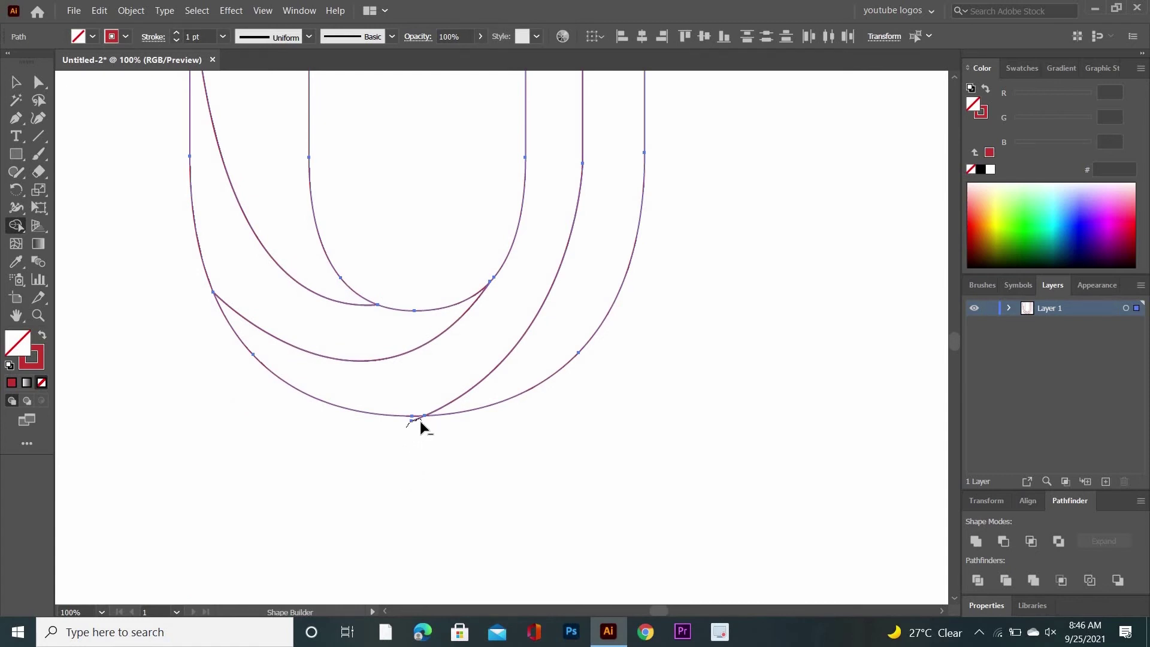
pyautogui.press('ctrl')
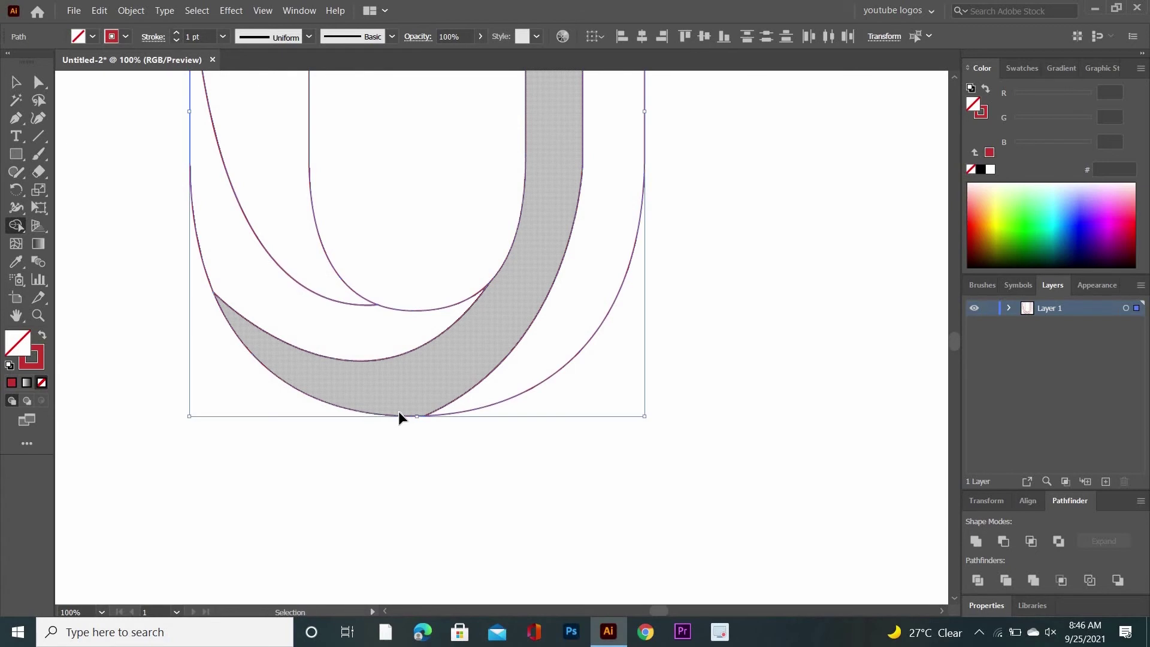
pyautogui.hotkey('ctrl', '-')
# - Set the pieces' gradient to run from dark navy on the left to cyan on the right
pyautogui.press('v')
pyautogui.click(27, 383)
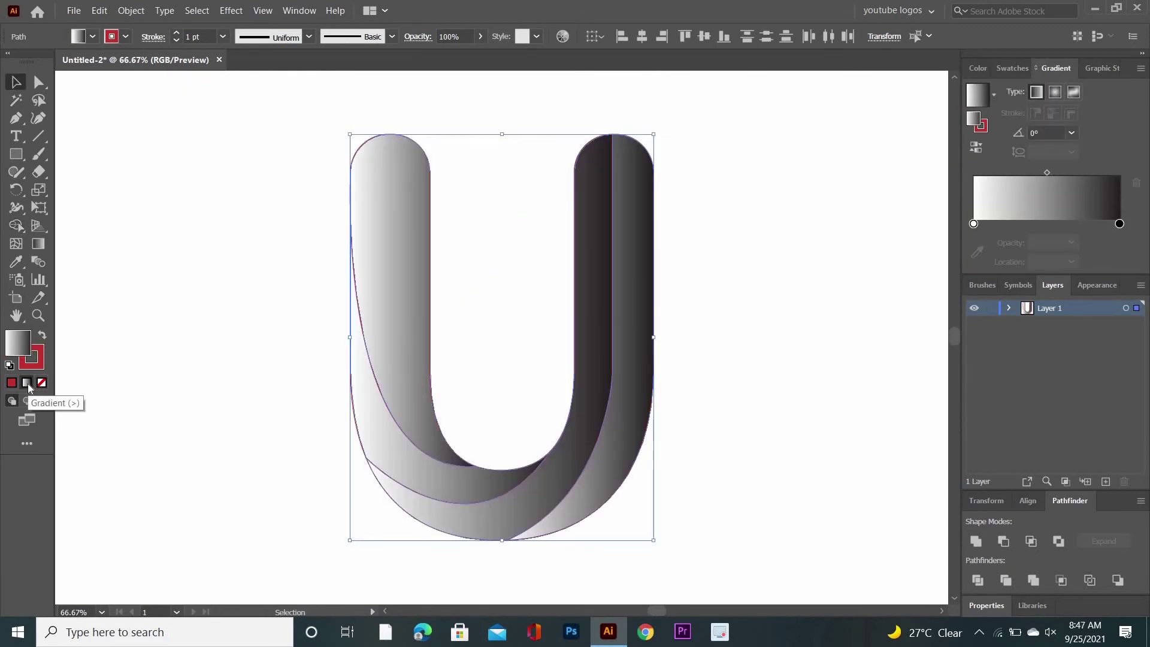
pyautogui.doubleClick(973, 224)
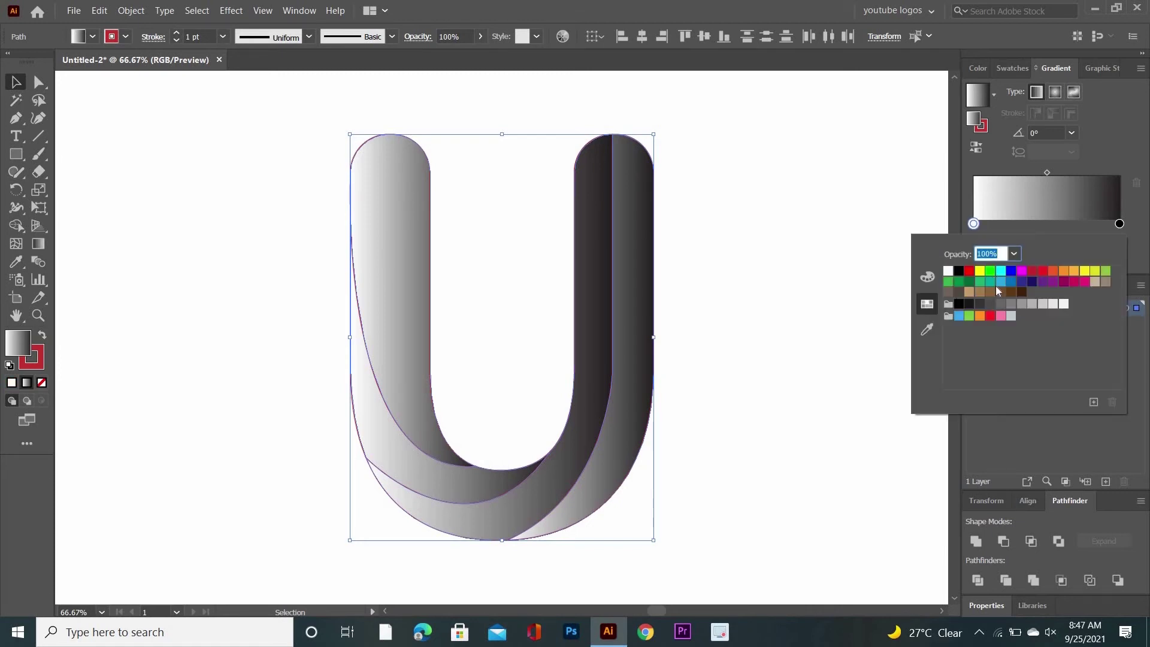
pyautogui.click(1031, 285)
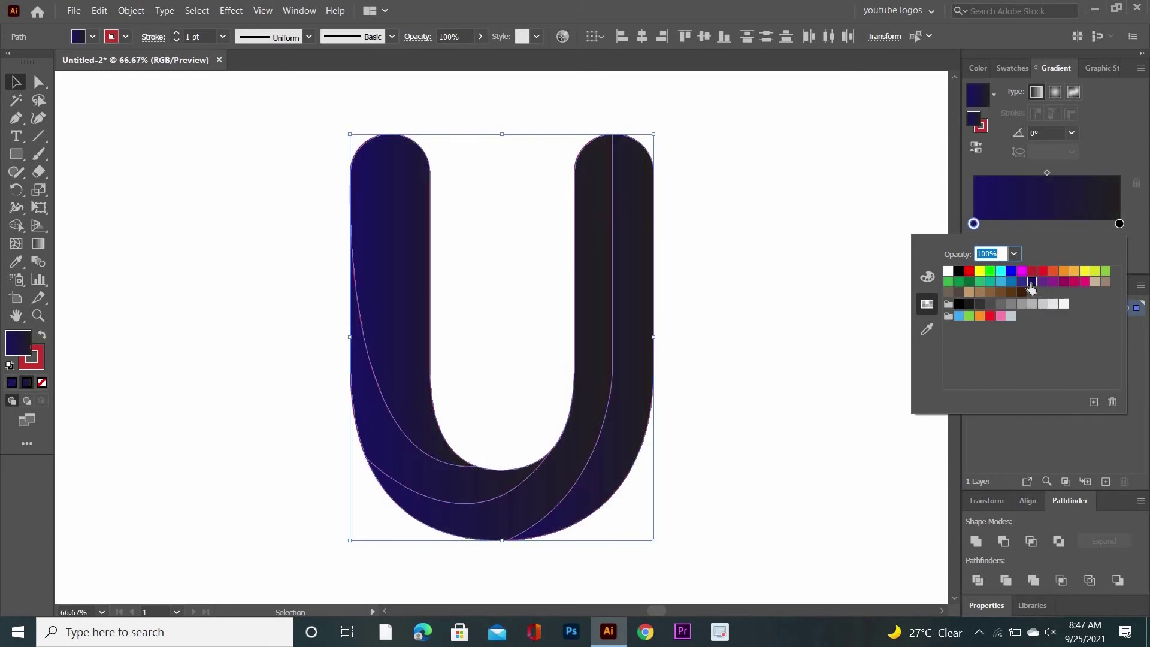
pyautogui.doubleClick(1120, 224)
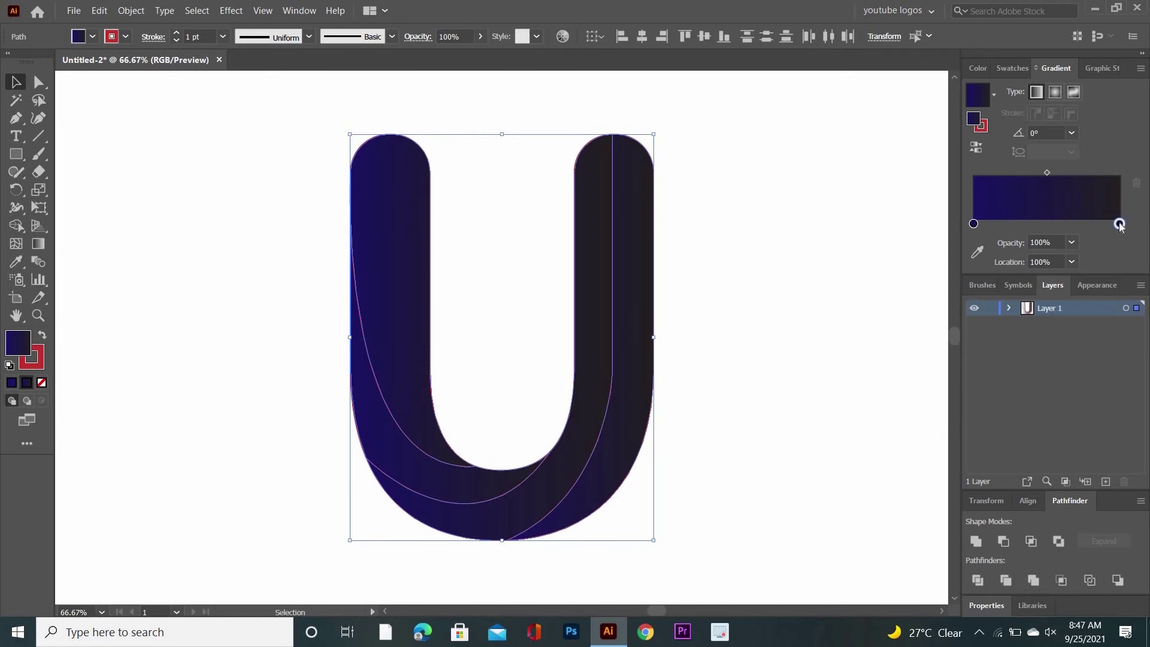
pyautogui.click(1000, 273)
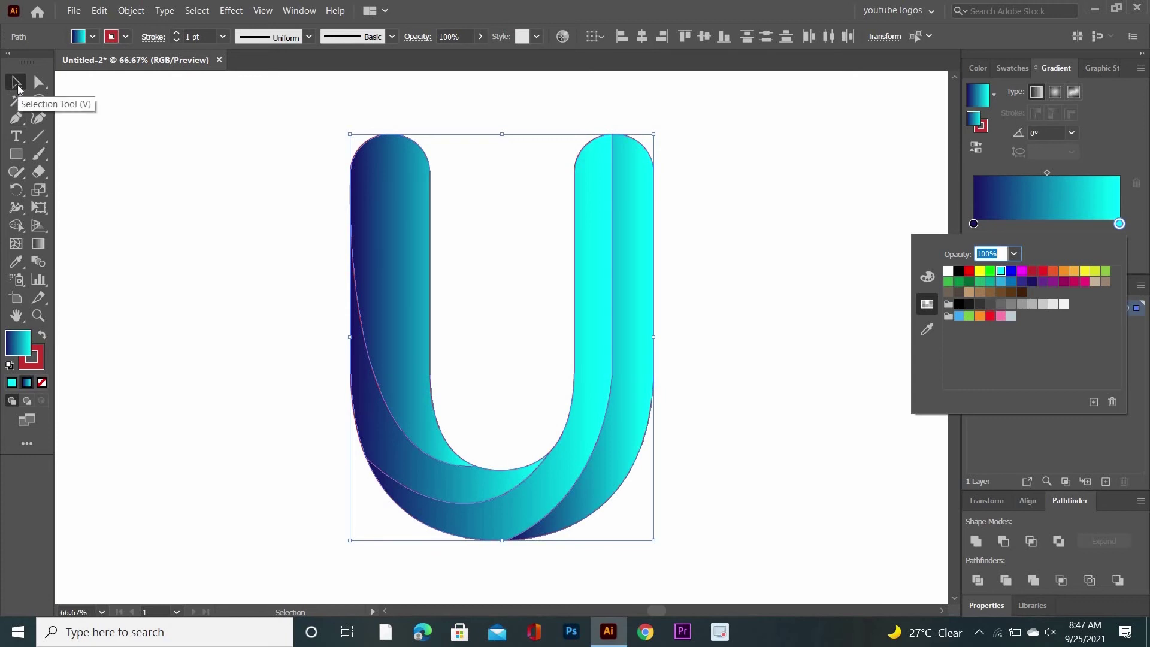
pyautogui.click(125, 209)
pyautogui.click(236, 297)
pyautogui.click(369, 414)
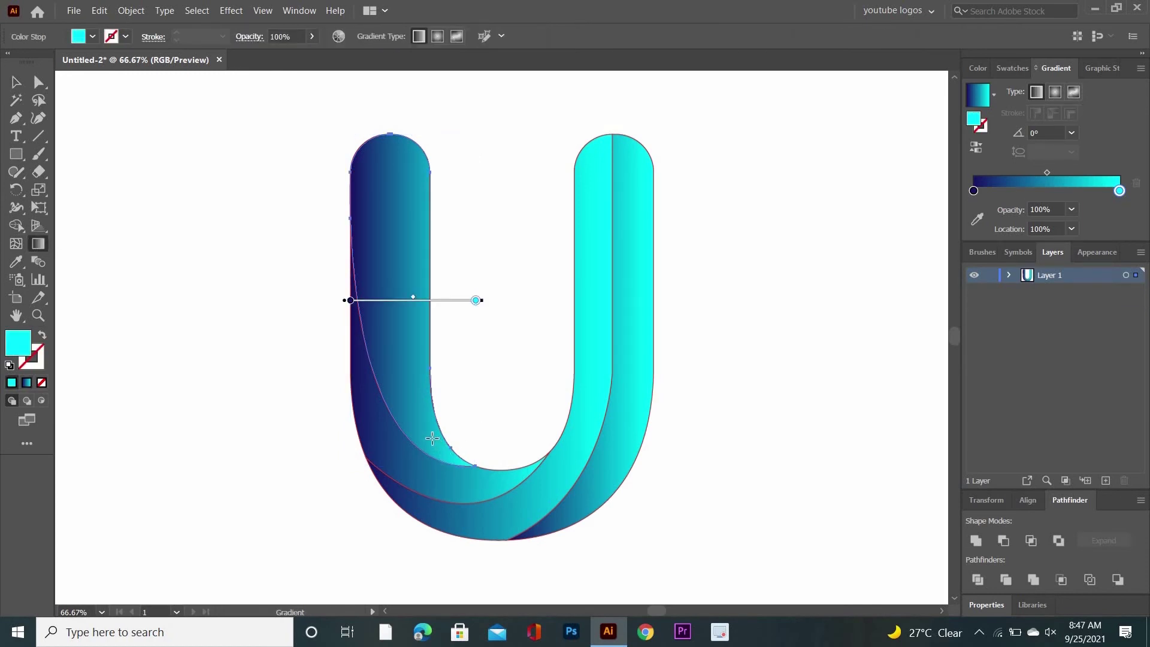
# - Angle the left stem's gradient diagonally with cyan on top, and the middle band's diagonally up-left
pyautogui.moveTo(470, 483); pyautogui.dragTo(358, 127)
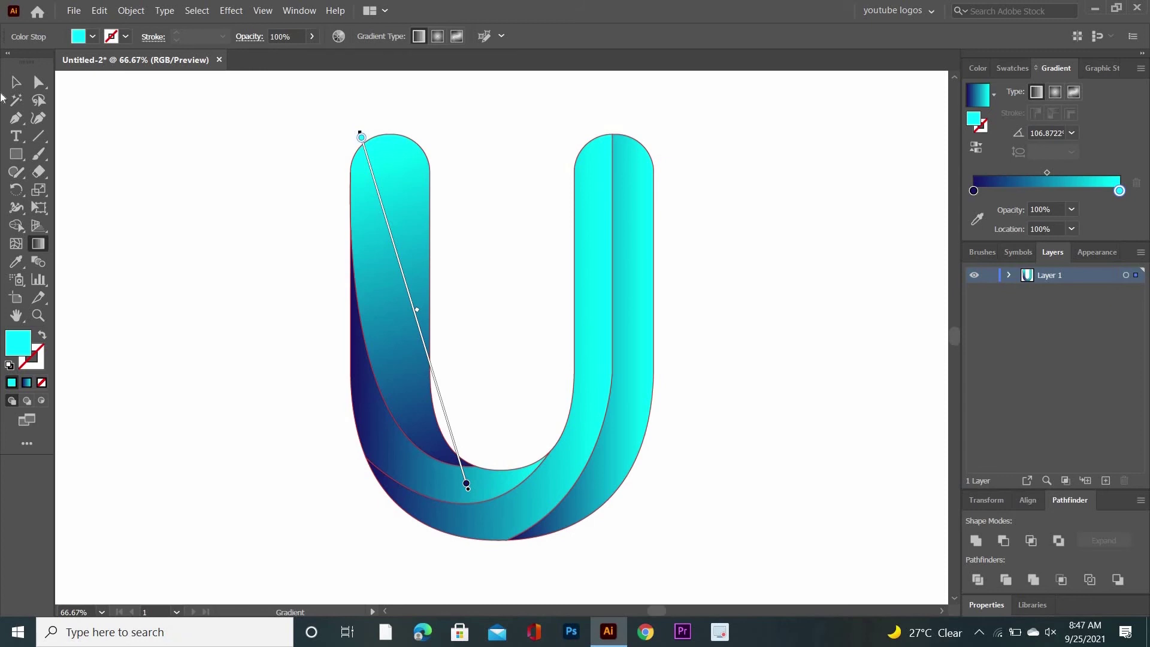
pyautogui.click(16, 83)
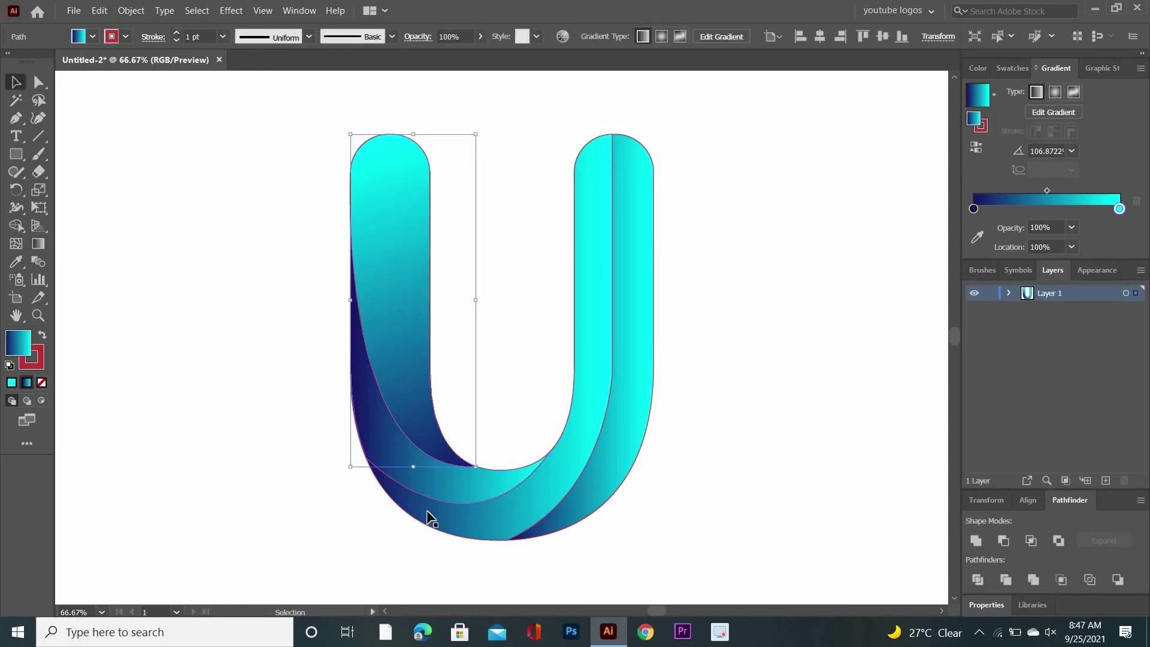
pyautogui.click(441, 497)
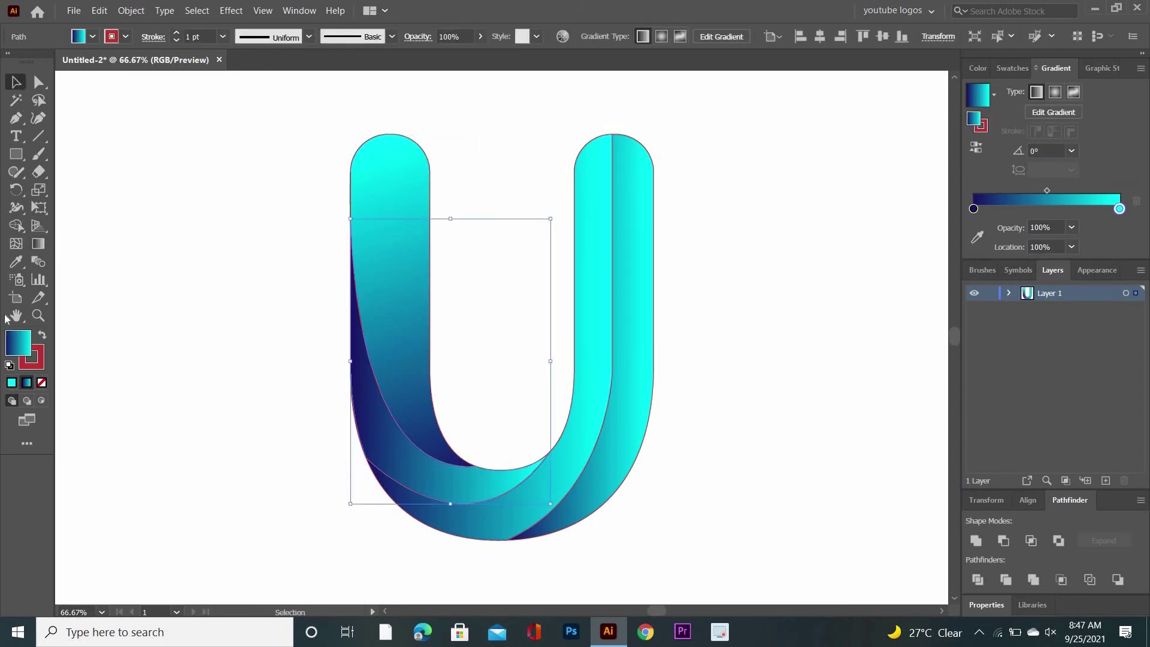
pyautogui.click(38, 245)
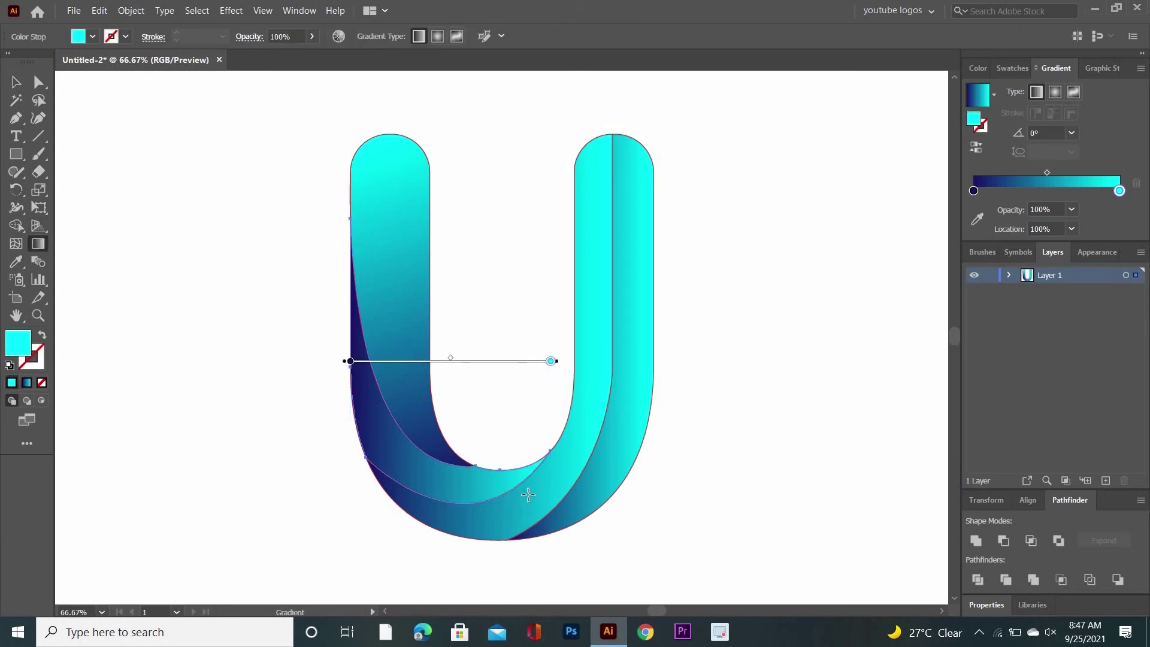
pyautogui.moveTo(528, 495)
pyautogui.mouseDown()
pyautogui.moveTo(379, 437)
pyautogui.moveTo(336, 380)
pyautogui.moveTo(272, 361)
pyautogui.mouseUp()
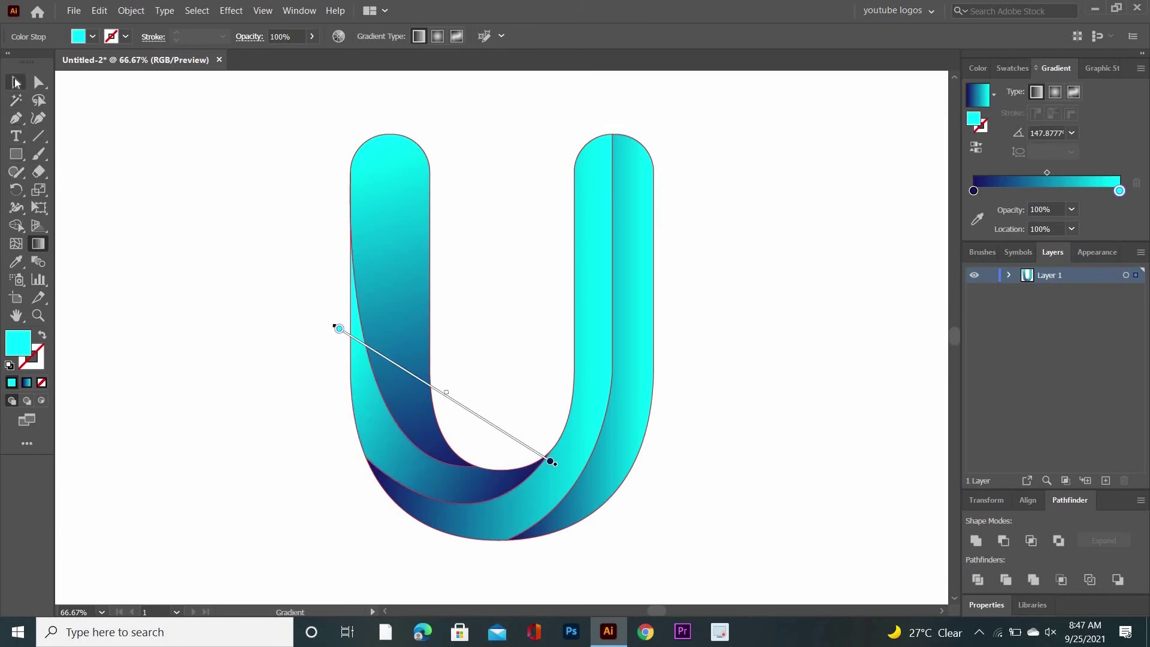
pyautogui.click(16, 83)
pyautogui.click(575, 421)
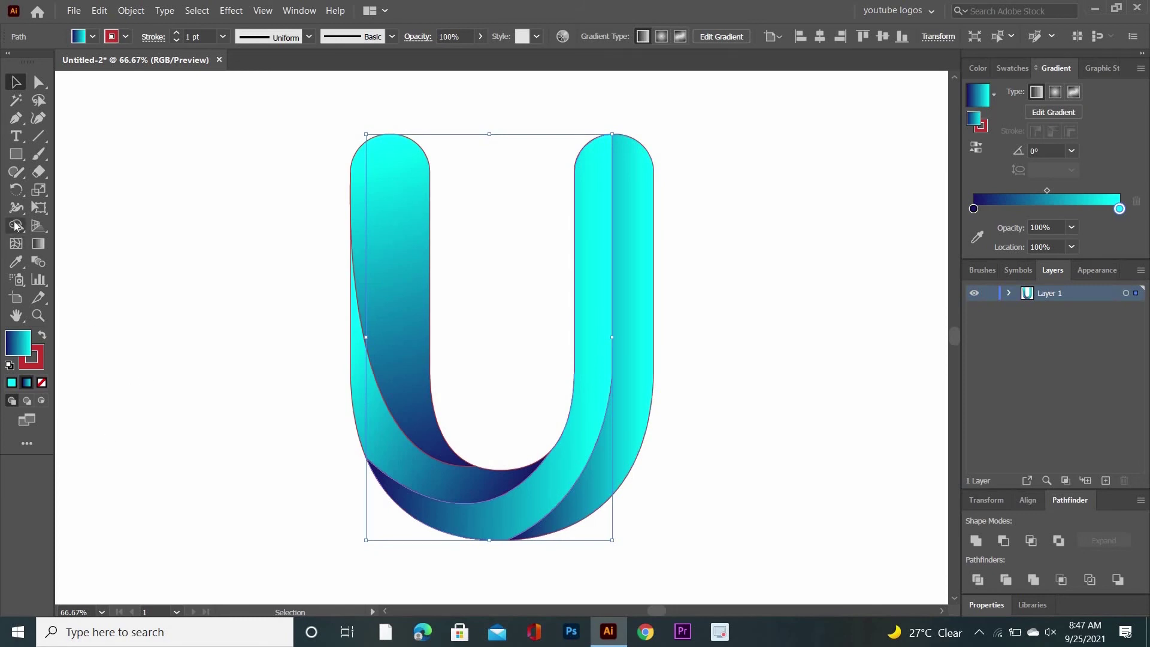
# - Run the long curved band's gradient from its bottom up toward the right arm
pyautogui.click(39, 245)
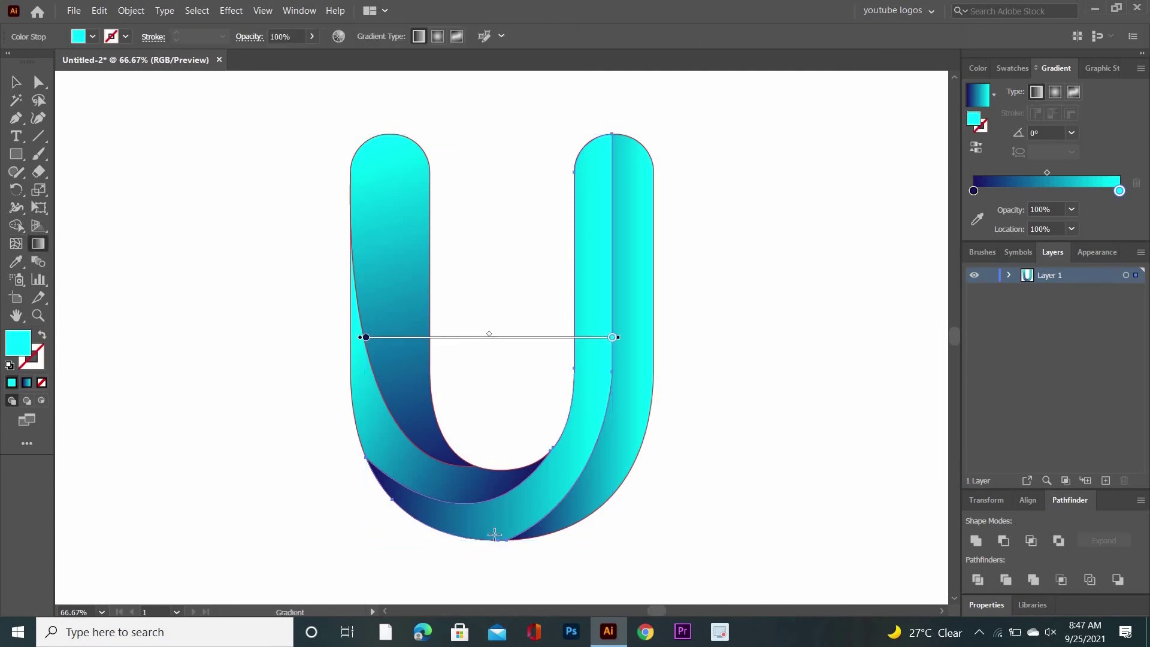
pyautogui.moveTo(477, 535)
pyautogui.mouseDown()
pyautogui.moveTo(570, 461)
pyautogui.moveTo(610, 254)
pyautogui.moveTo(602, 157)
pyautogui.moveTo(604, 178)
pyautogui.mouseUp()
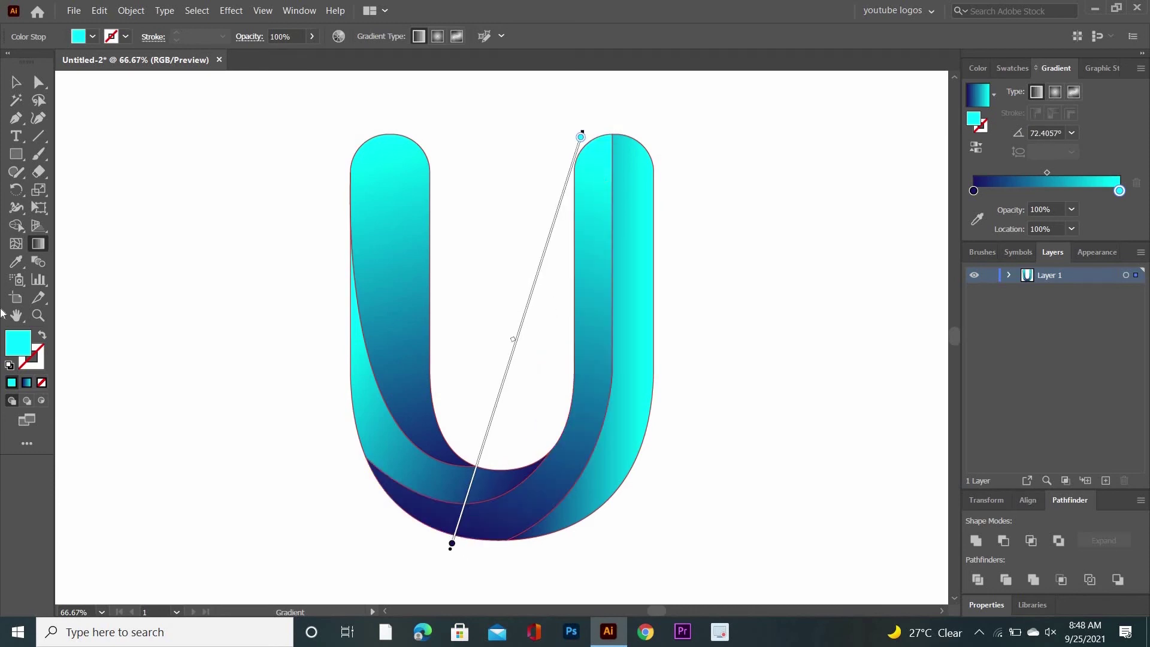
pyautogui.click(15, 82)
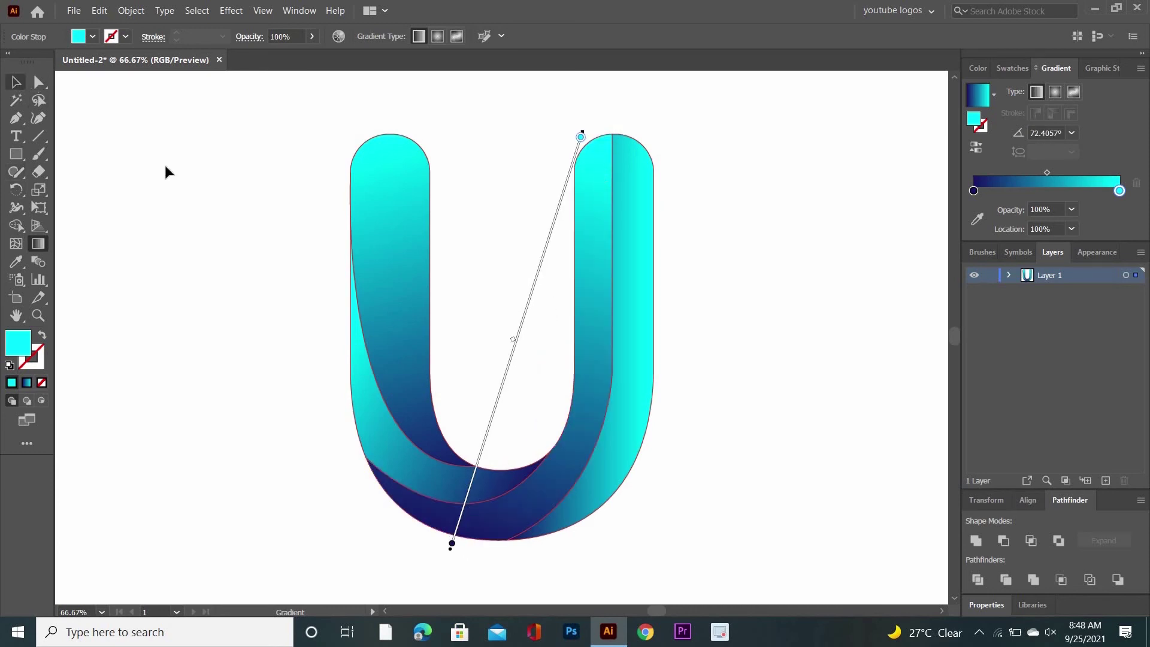
# - Make the outer right arm's gradient vertical, navy at bottom to cyan at top
pyautogui.click(634, 390)
pyautogui.press('x')
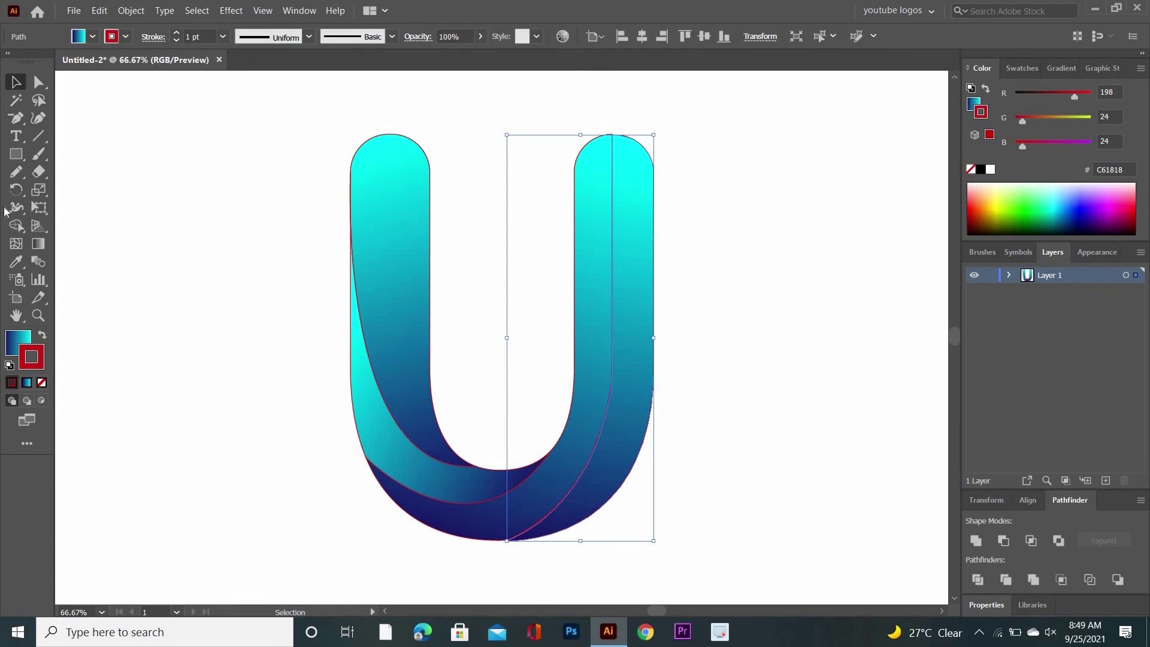
pyautogui.click(37, 244)
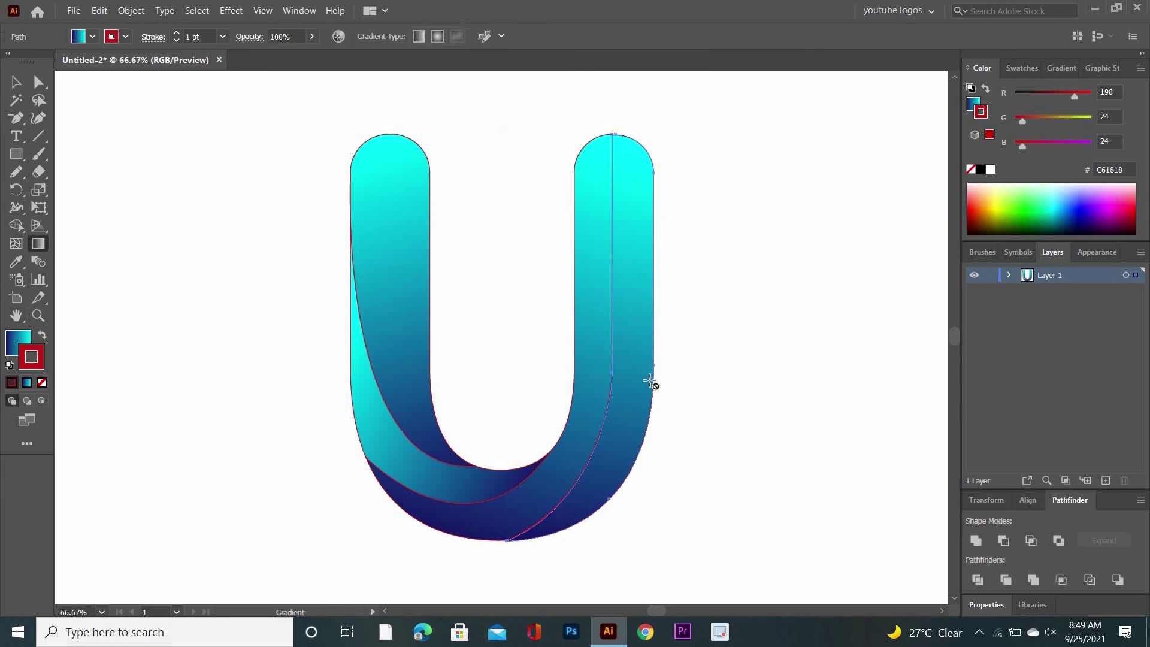
pyautogui.click(27, 334)
pyautogui.moveTo(616, 500); pyautogui.dragTo(621, 77)
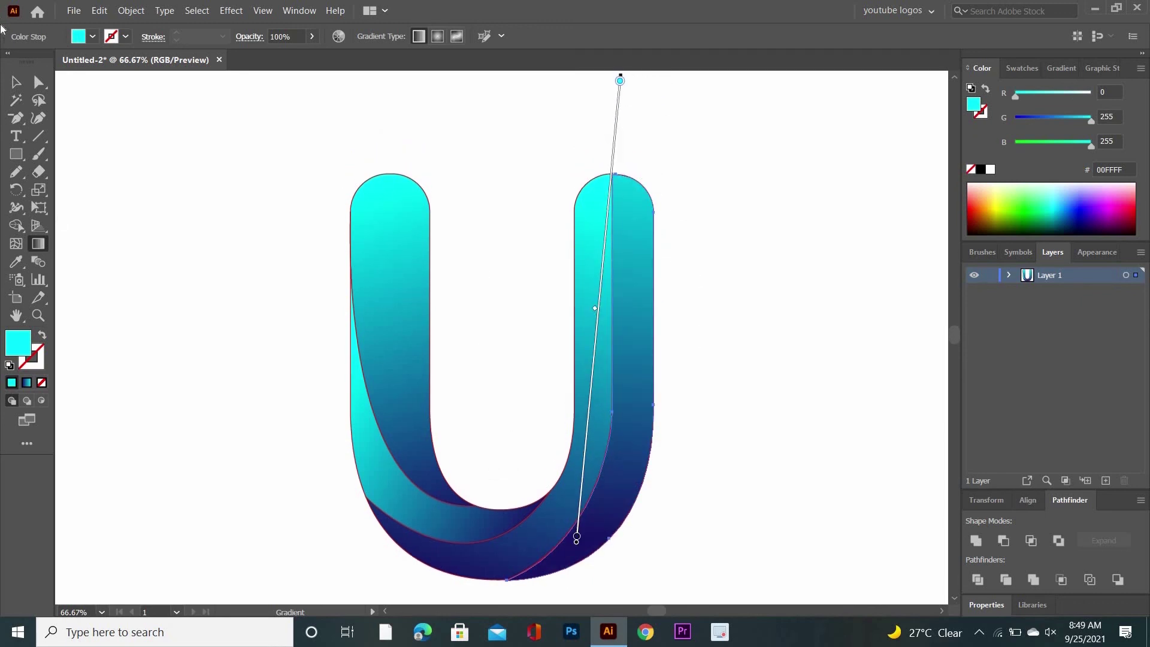
pyautogui.click(16, 83)
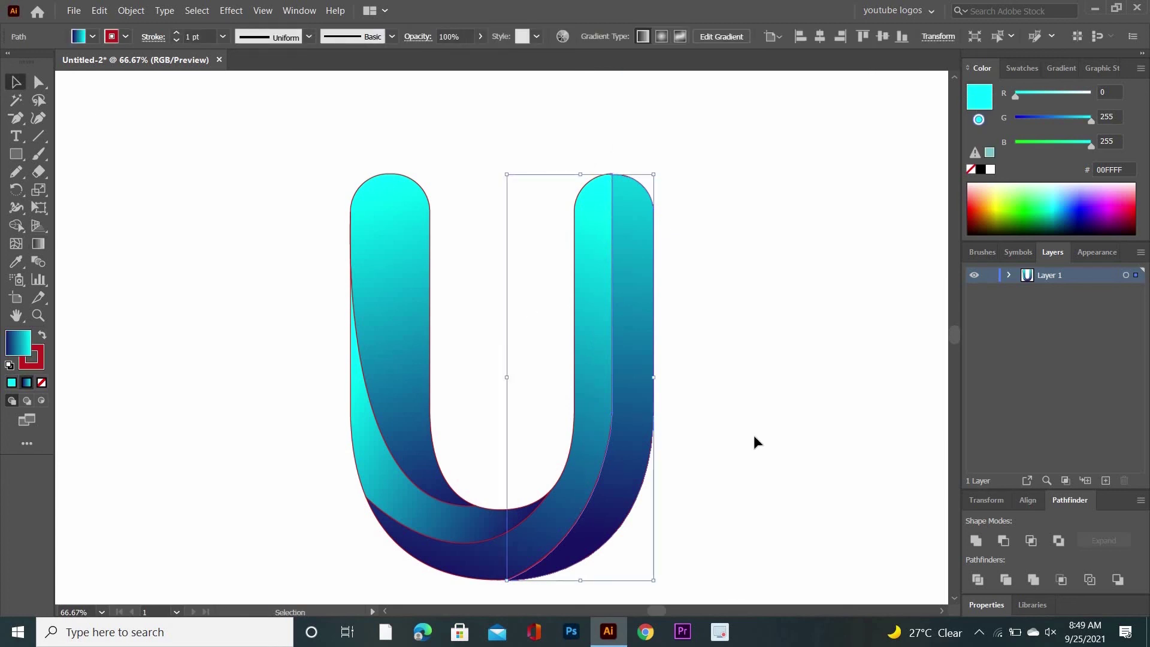